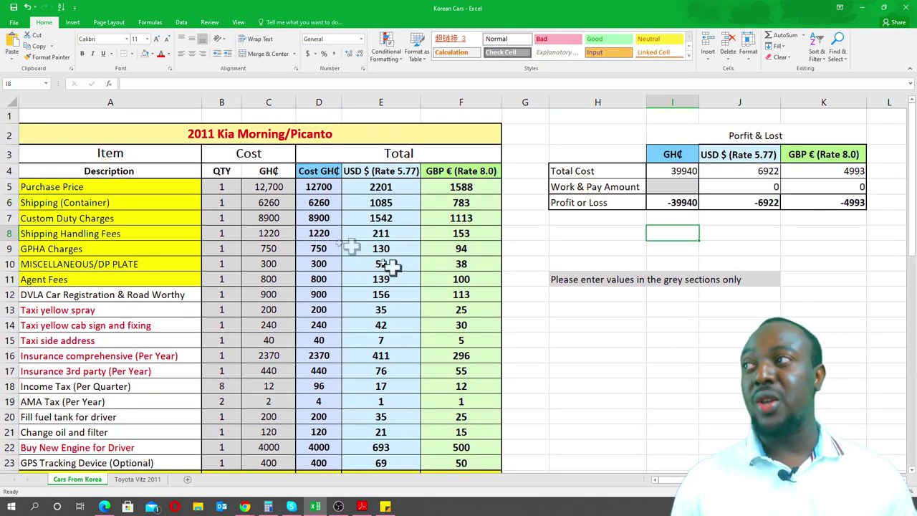
Step: Review the import cost rows from Purchase Price to Agent Fees in the 2011 Kia Morning/Picanto table
scroll(253, 210, "down", 1)
scroll(252, 209, "up", 1)
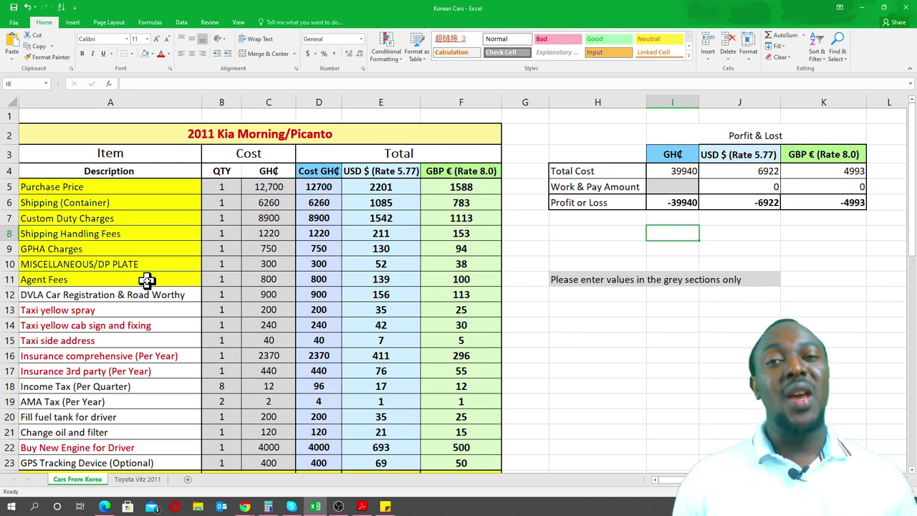
left_click(263, 280)
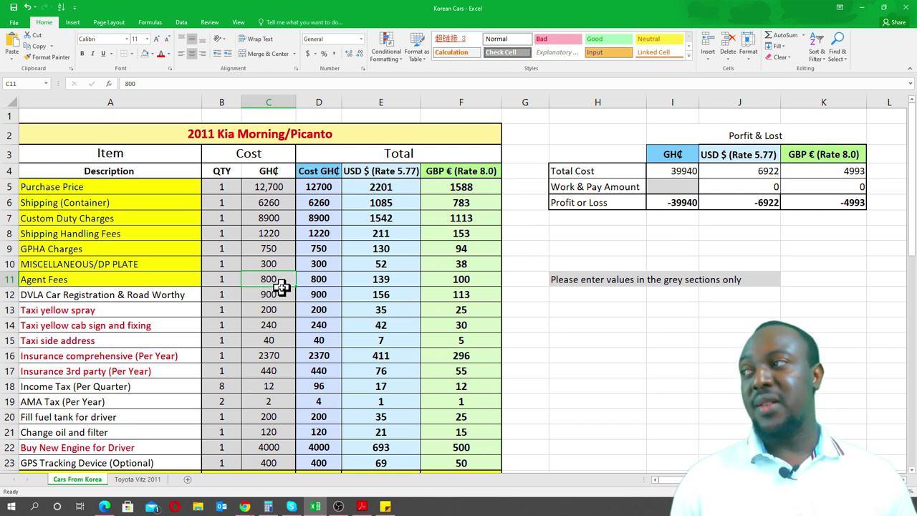
scroll(277, 315, "down", 1)
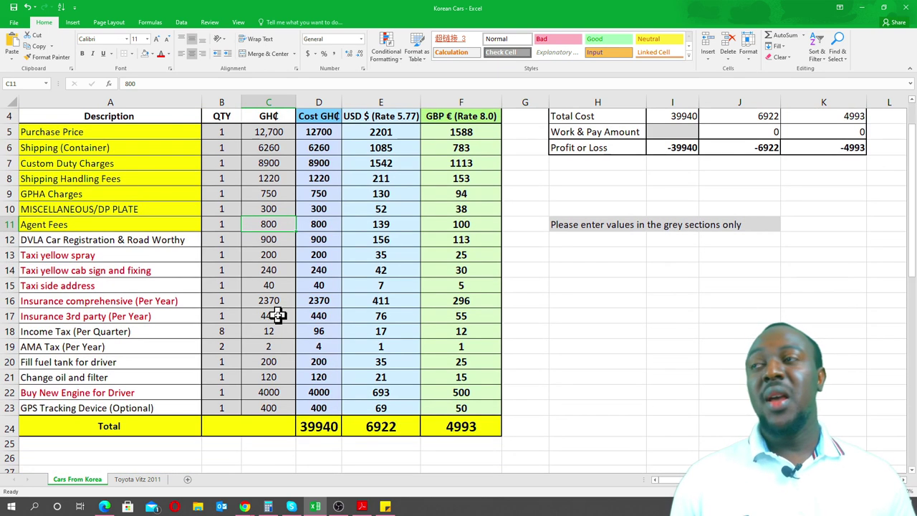
scroll(258, 313, "up", 1)
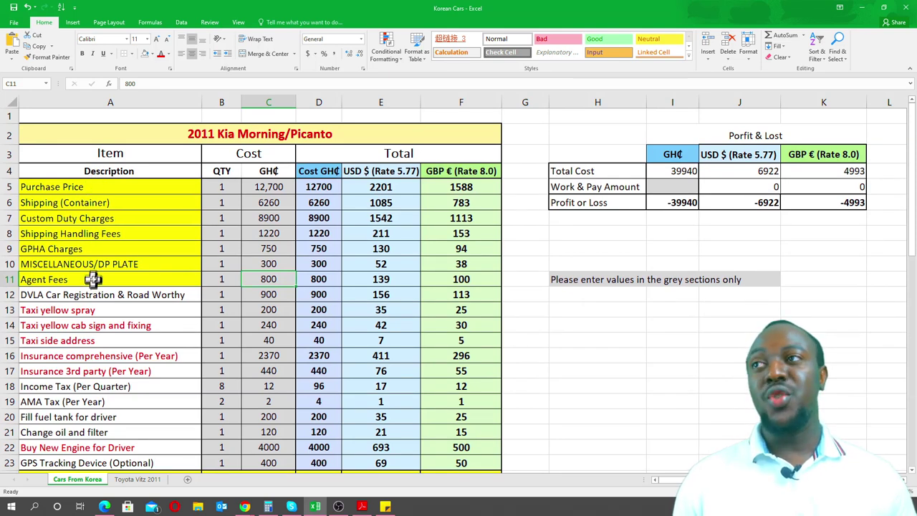
left_click(96, 280)
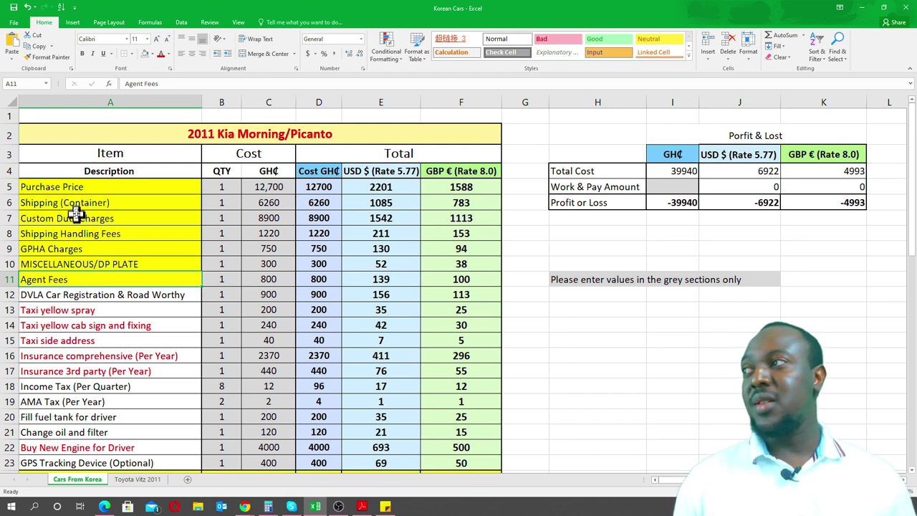
left_click(78, 188)
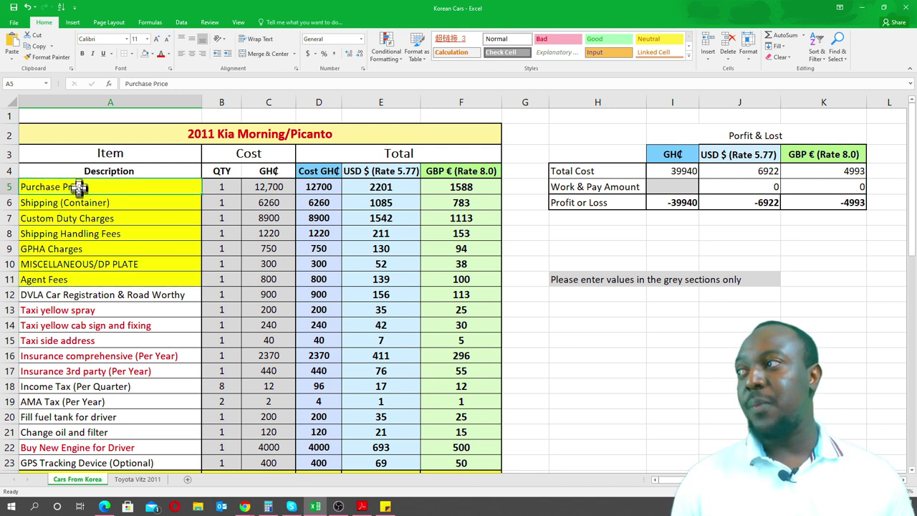
left_click(77, 282)
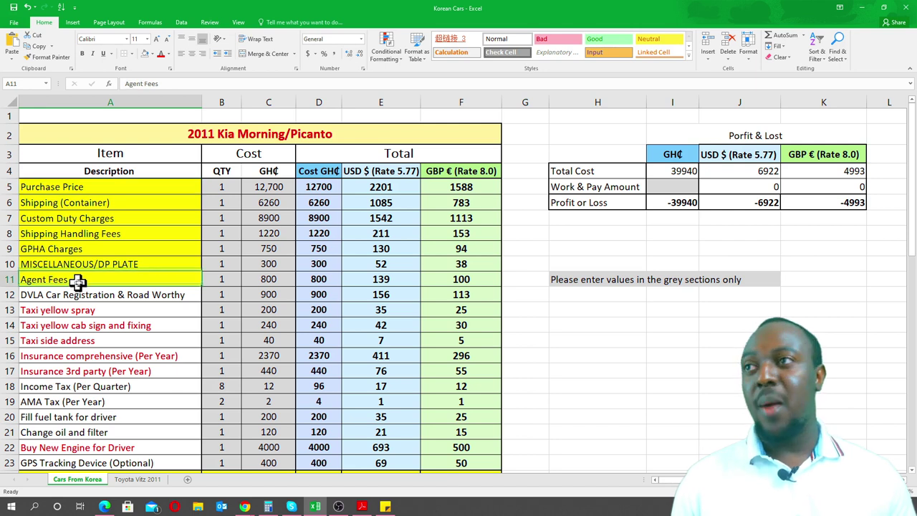
left_click(515, 228)
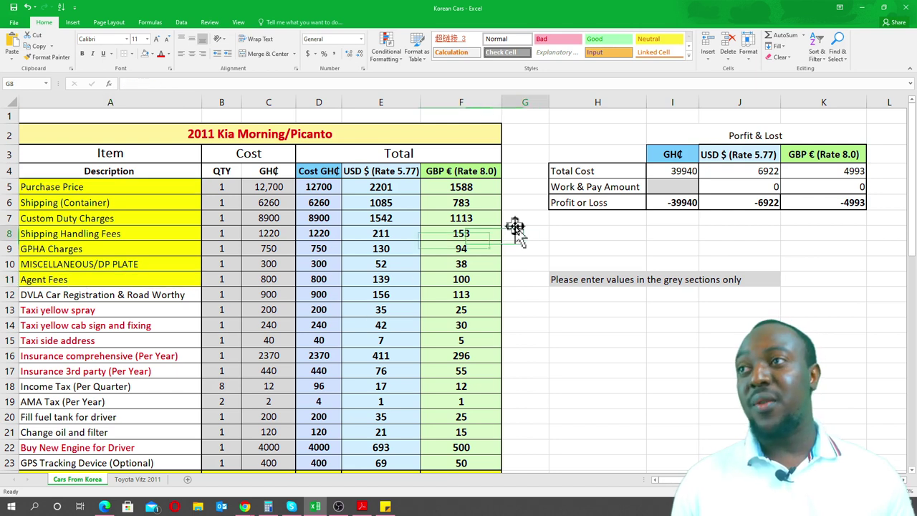
left_click(574, 234)
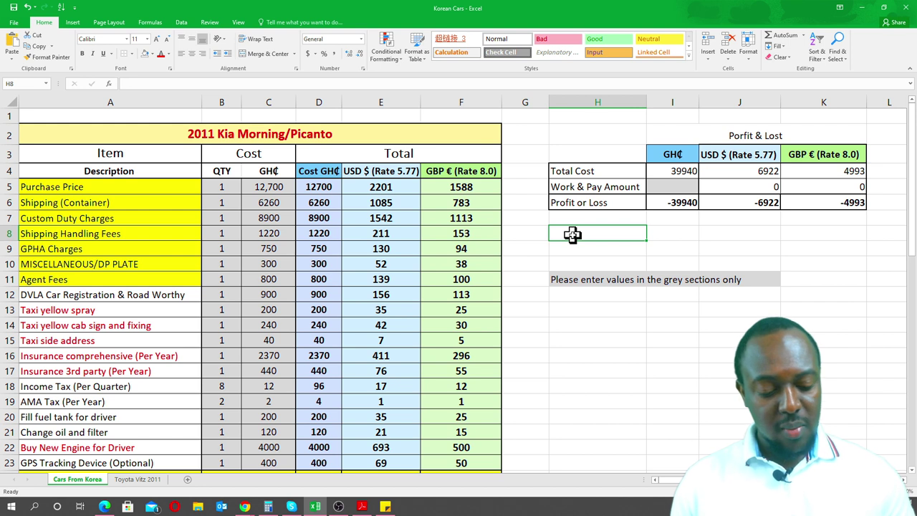
type("=")
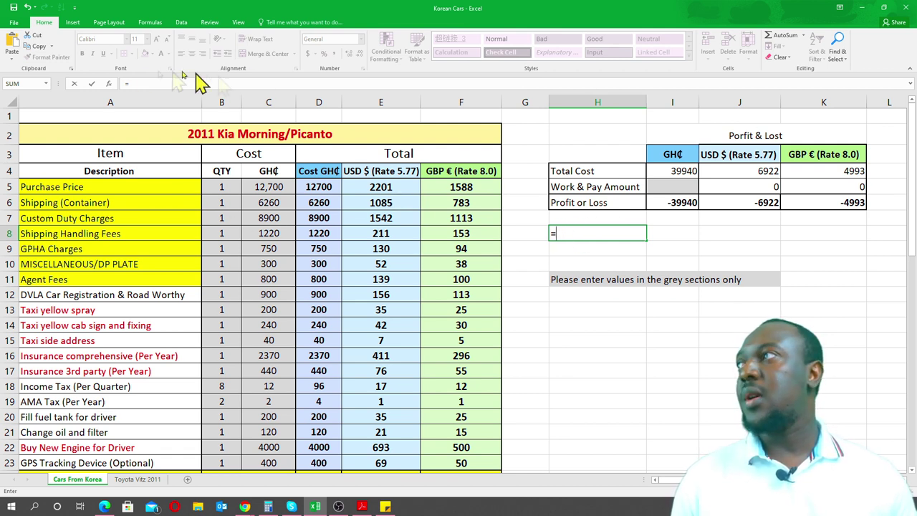
left_click(74, 22)
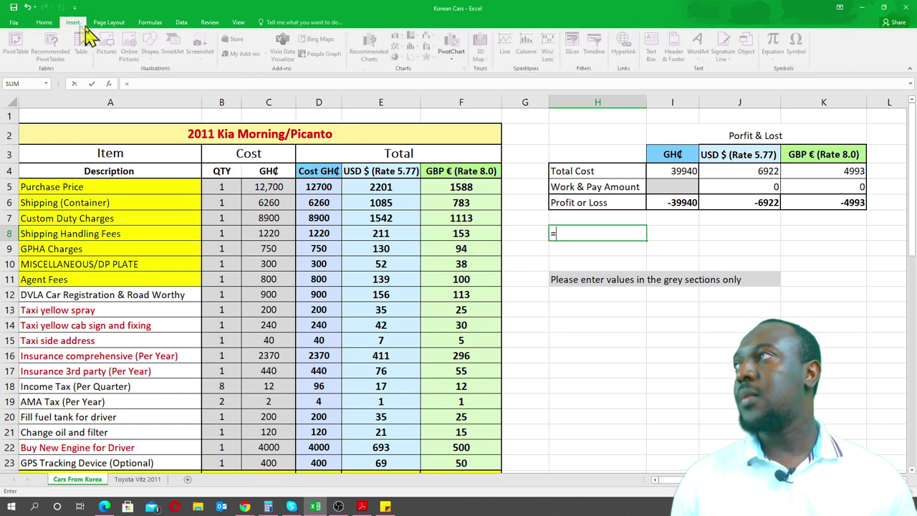
left_click(44, 22)
key("Escape")
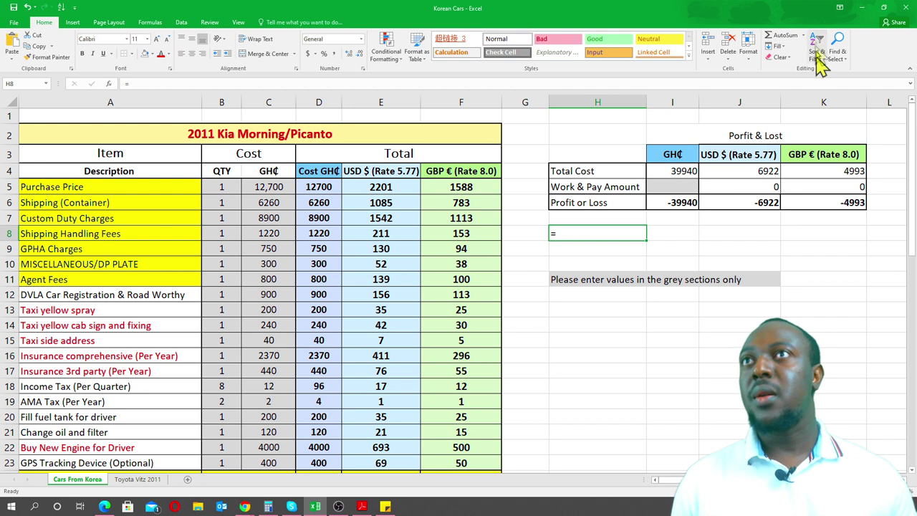
Step: Sum the GH₵ costs from Purchase Price to Agent Fees (C5:C11) in cell H8 with AutoSum
left_click(778, 41)
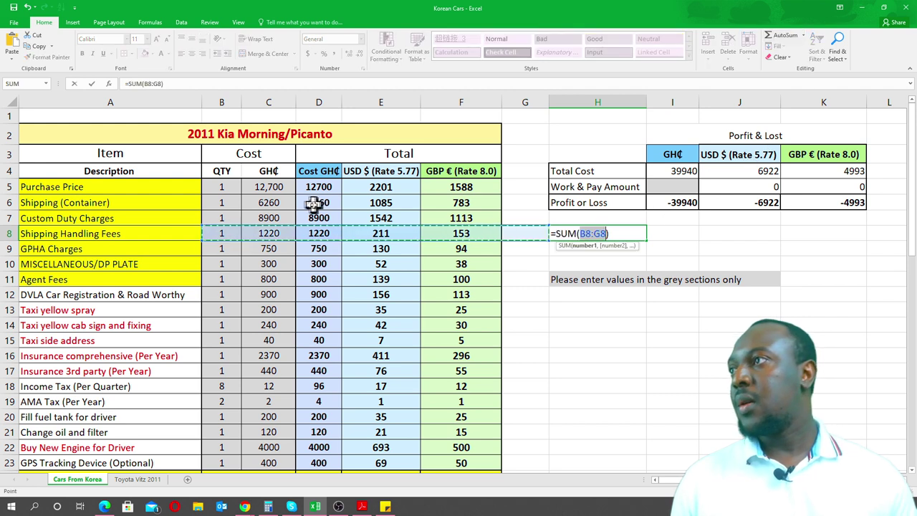
left_click_drag(280, 188, 276, 272)
key("Return")
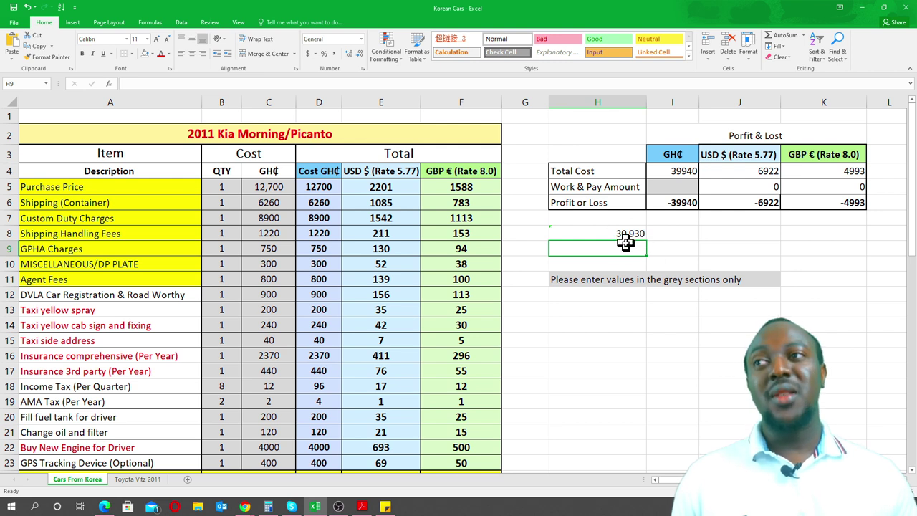
Step: Clear the SUM formula from cell H8 and commit the empty cell
left_click(629, 233)
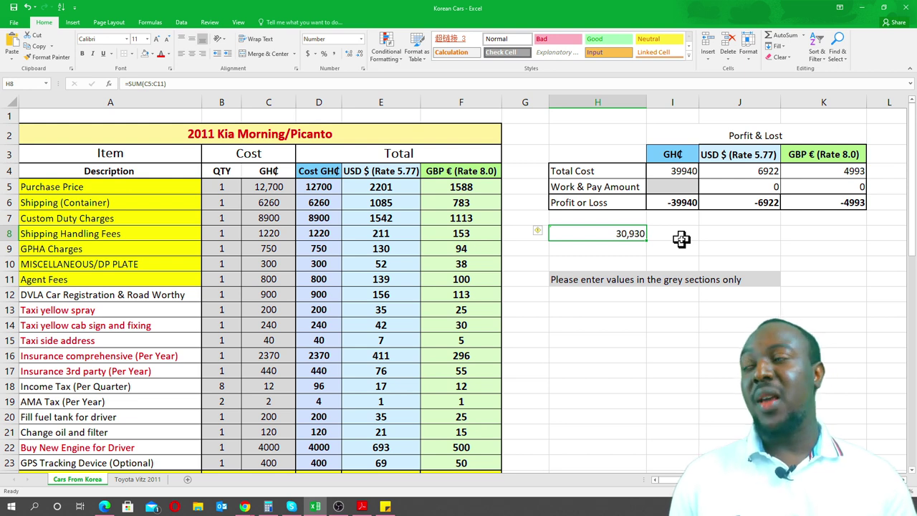
key("F2")
key("BackSpace")
key("BackSpace")
key("BackSpace")
key("BackSpace")
key("BackSpace")
key("BackSpace")
key("BackSpace")
key("BackSpace")
key("BackSpace")
key("BackSpace")
key("BackSpace")
key("BackSpace")
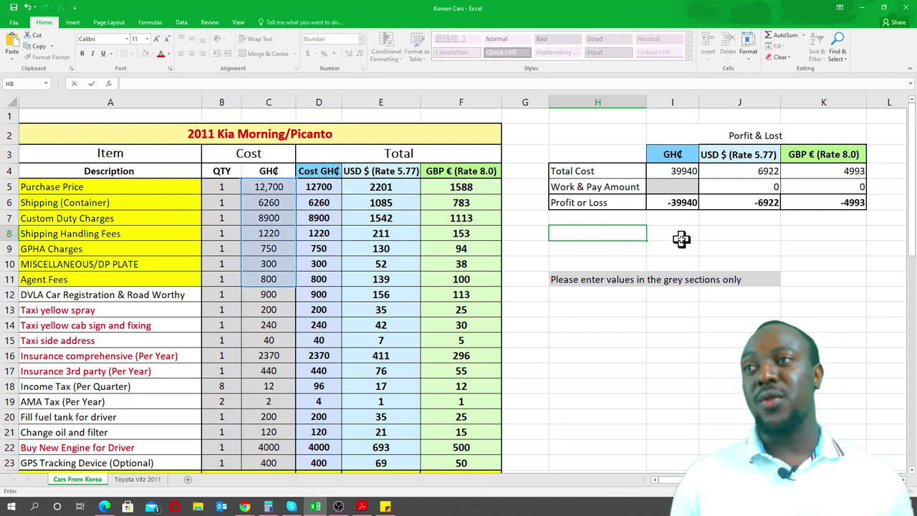
left_click(681, 238)
Step: Examine the GH₵ costs for DVLA registration, taxi yellow spray, cab sign and fixing, and taxi side address
scroll(432, 301, "down", 2)
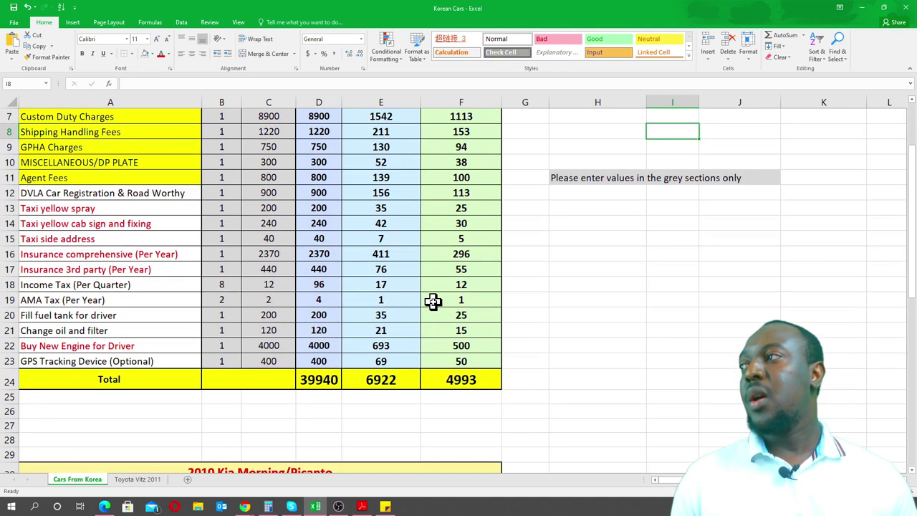
scroll(195, 263, "up", 1)
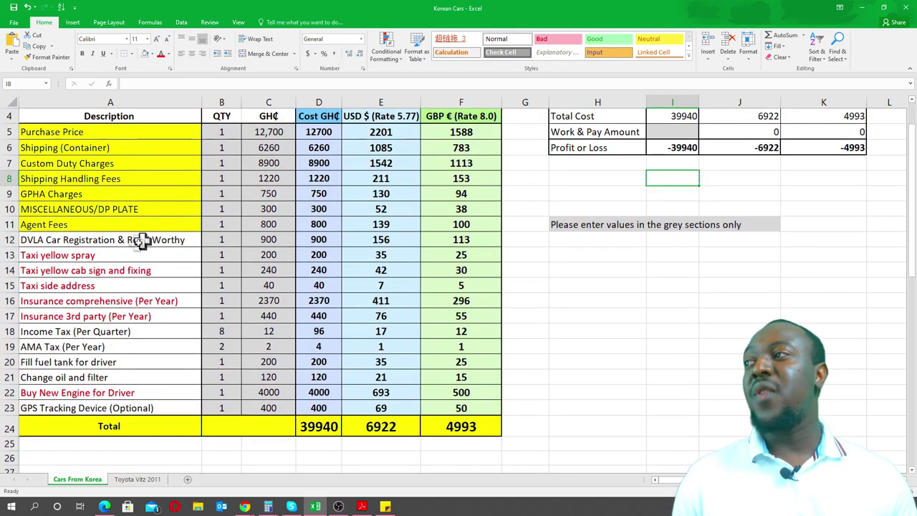
left_click(101, 241)
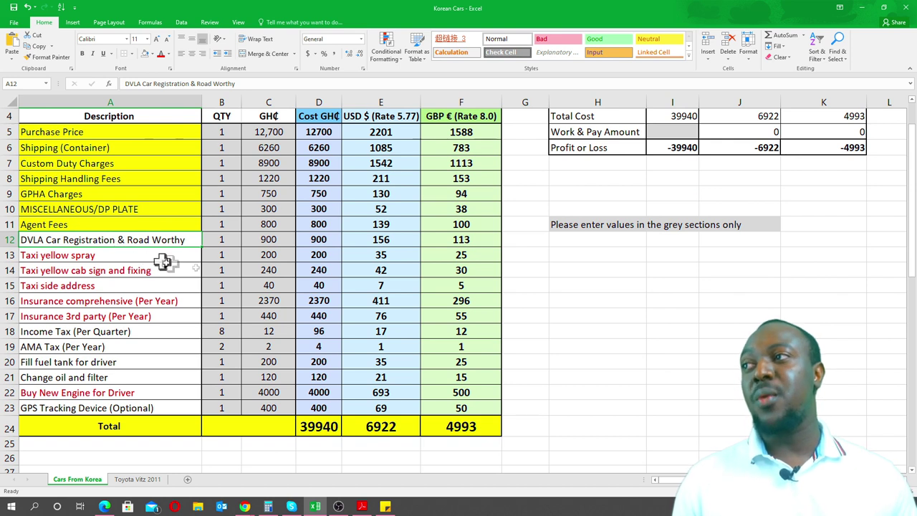
left_click(278, 244)
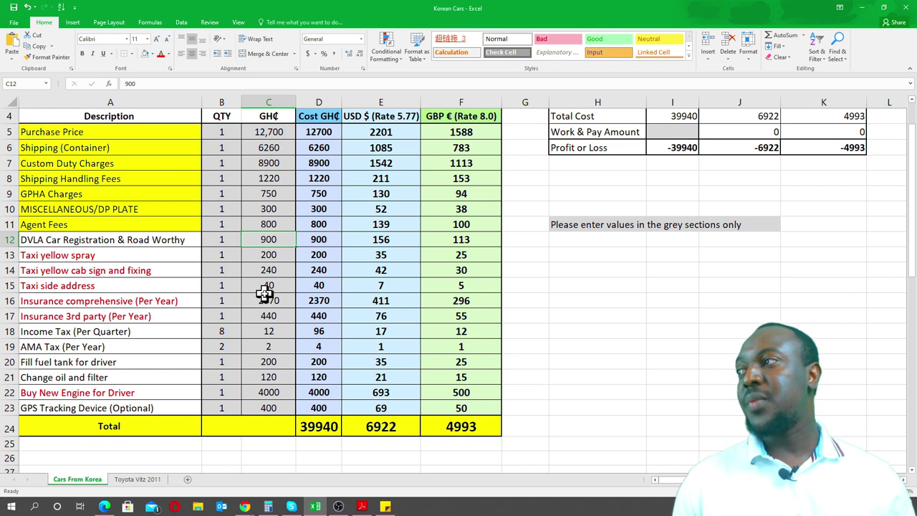
left_click(269, 272)
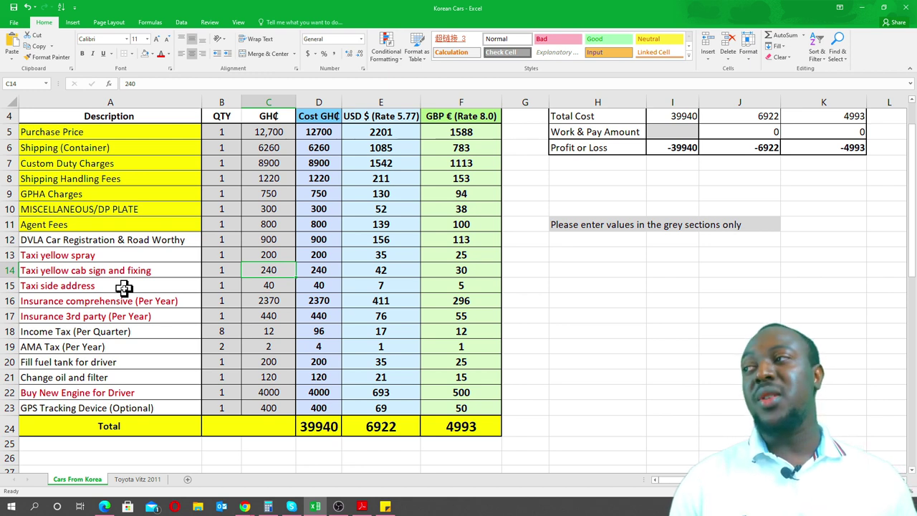
left_click(278, 289)
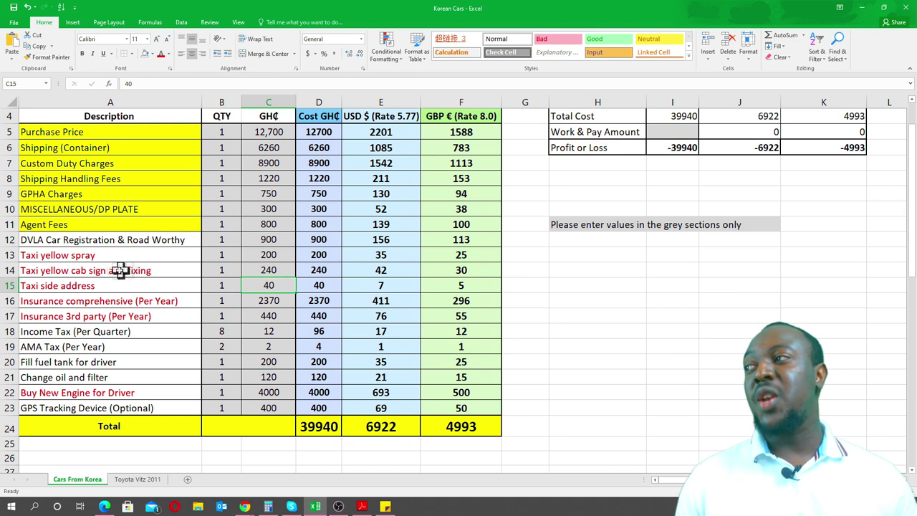
left_click(271, 271)
left_click_drag(272, 260, 270, 285)
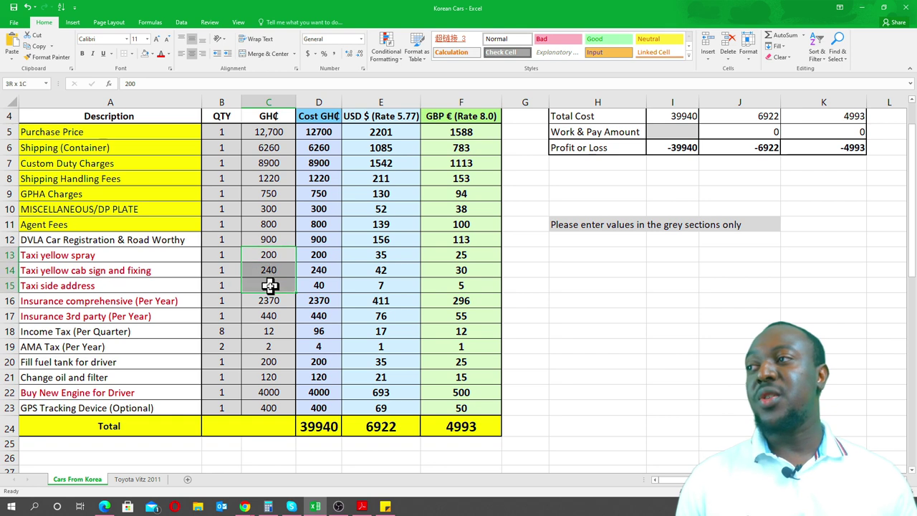
Step: Examine the comprehensive and 3rd party insurance costs and the Income Tax quantity, unit cost and total
left_click(146, 316)
left_click(164, 302)
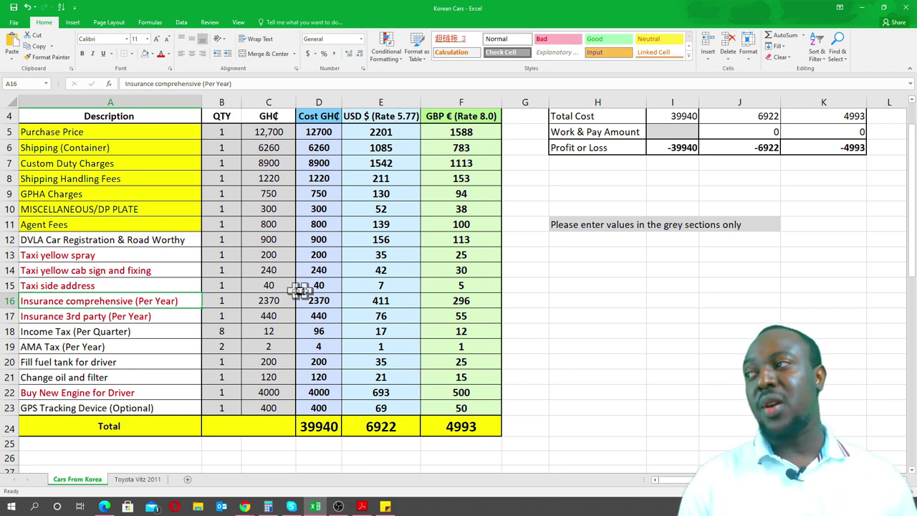
left_click(267, 316)
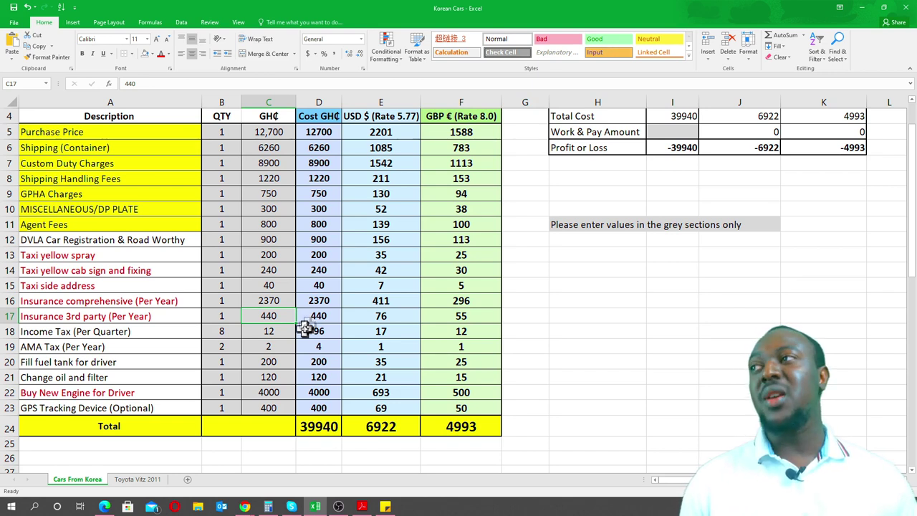
left_click(266, 301)
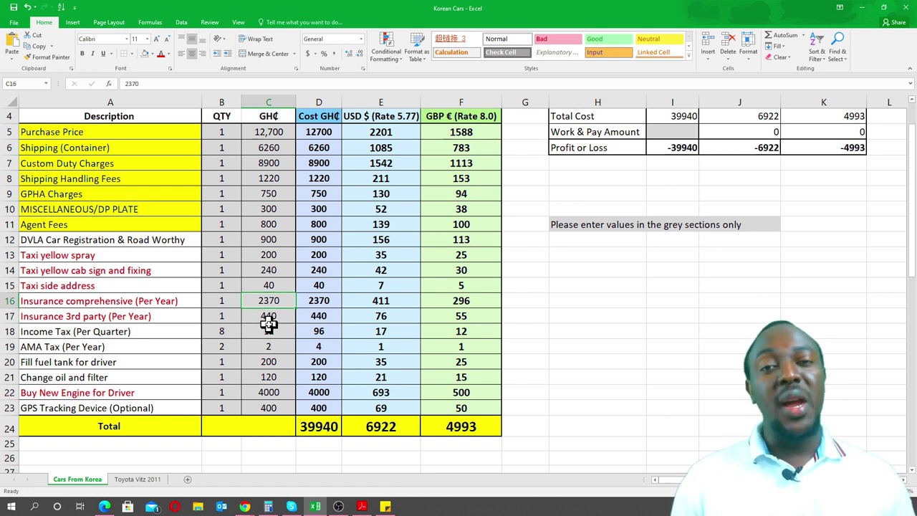
left_click(271, 317)
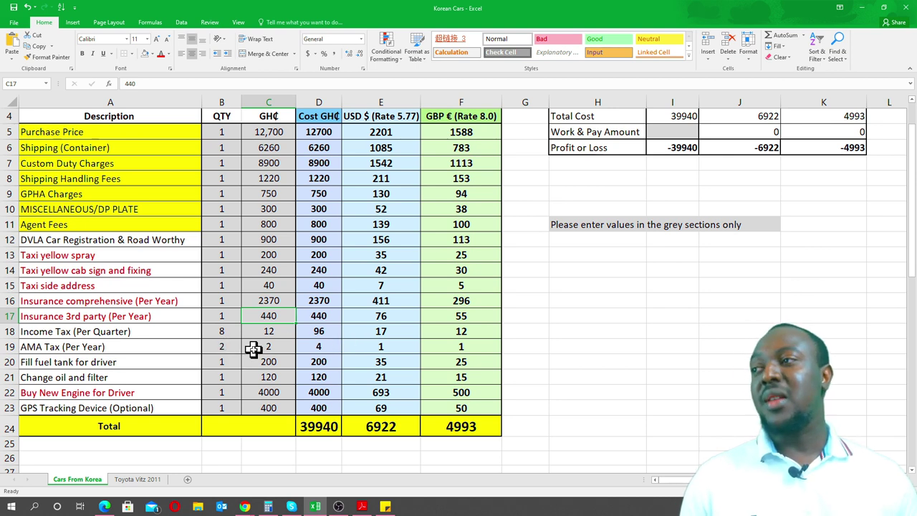
left_click(271, 331)
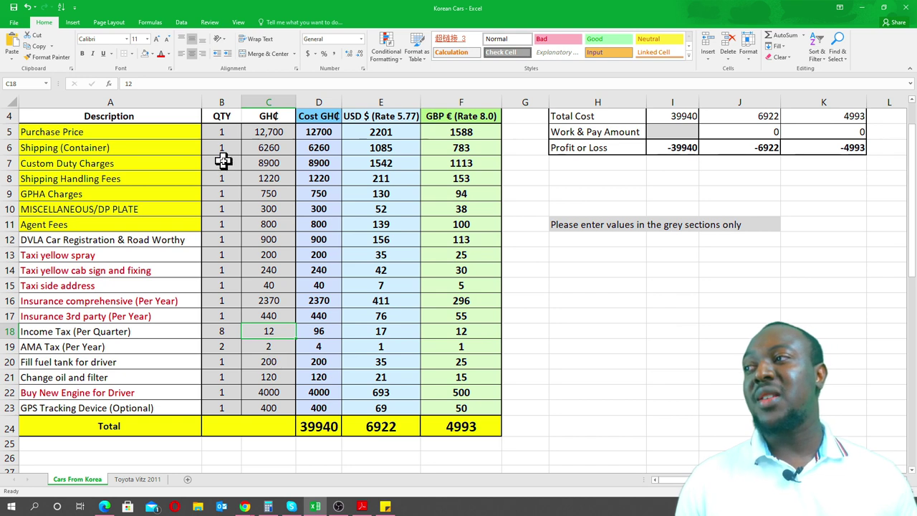
left_click(227, 333)
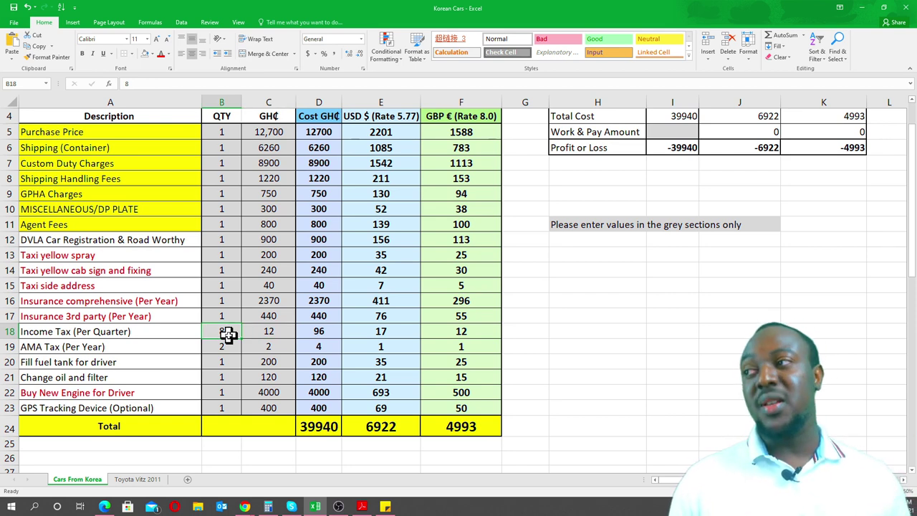
left_click(263, 332)
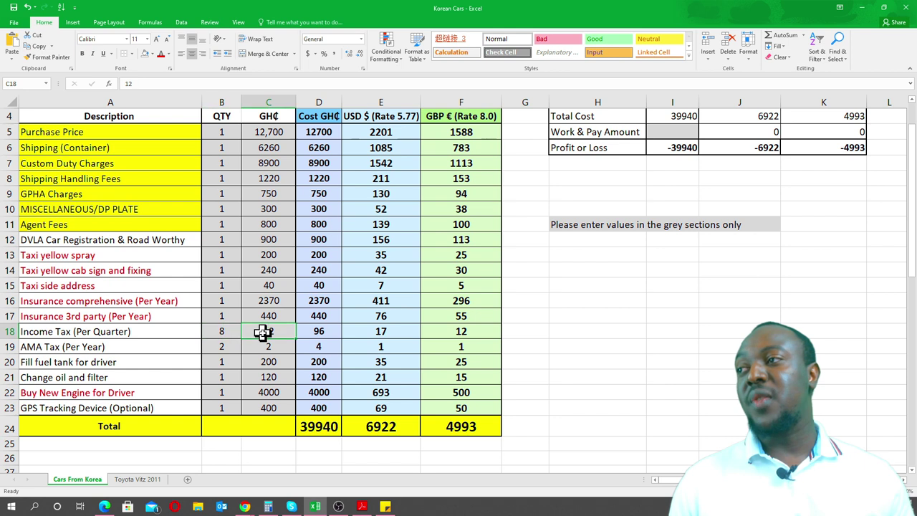
left_click(321, 338)
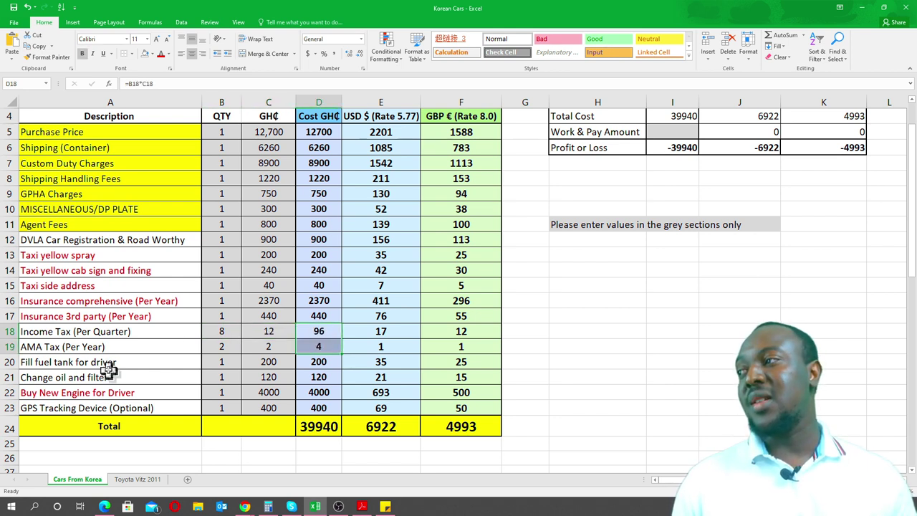
Step: Set the GH₵ cost of AMA Tax (Per Year) to 50
left_click(92, 350)
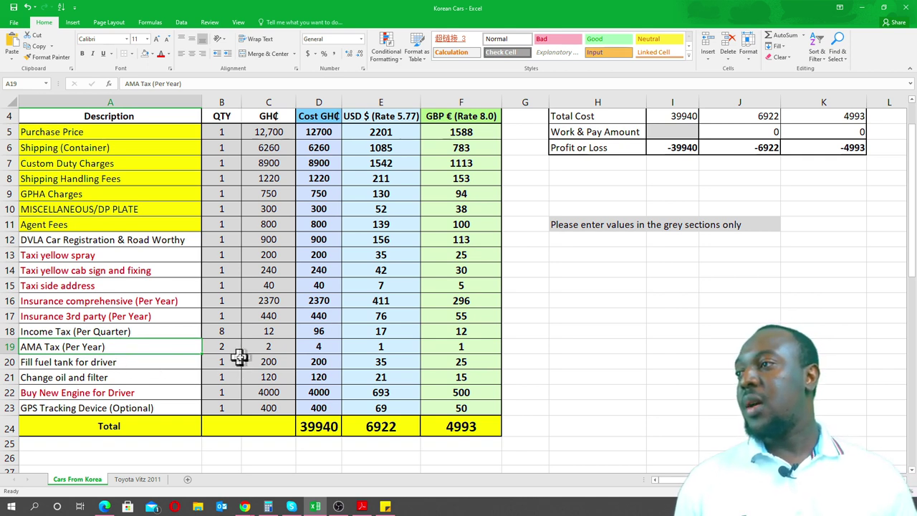
left_click(264, 349)
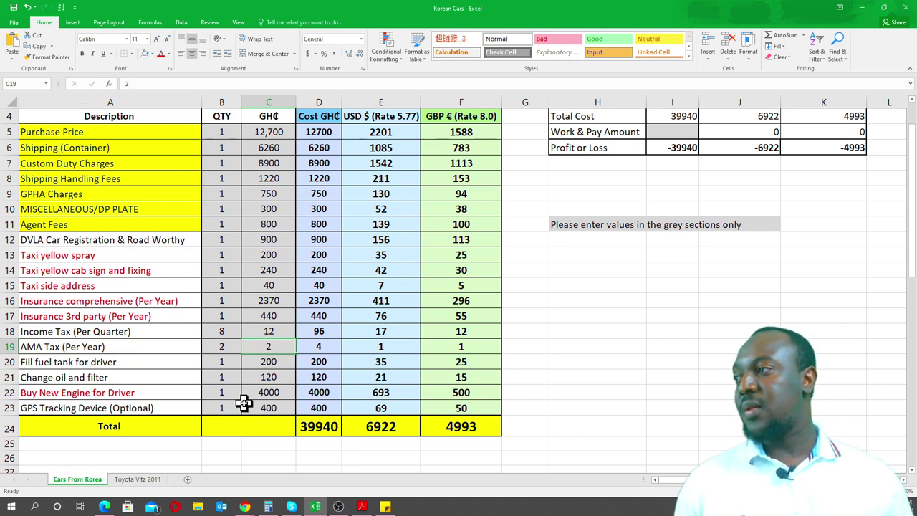
type("50")
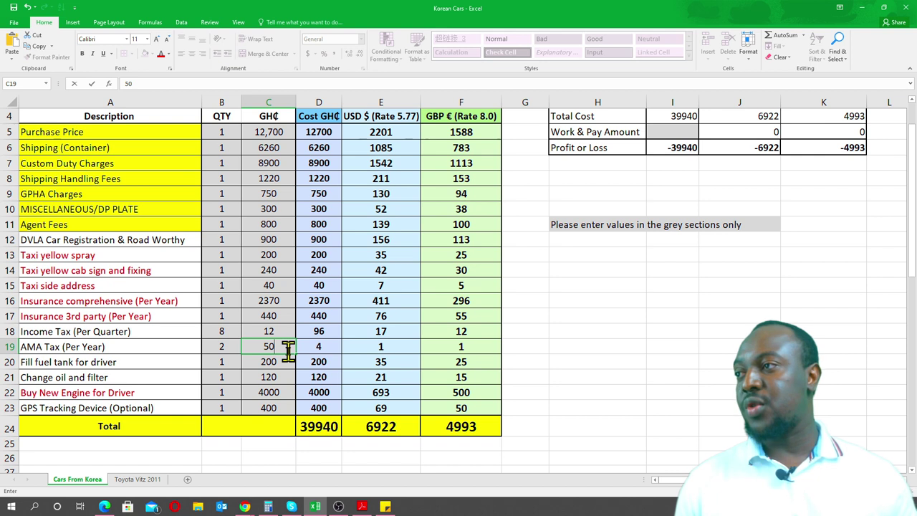
left_click(517, 345)
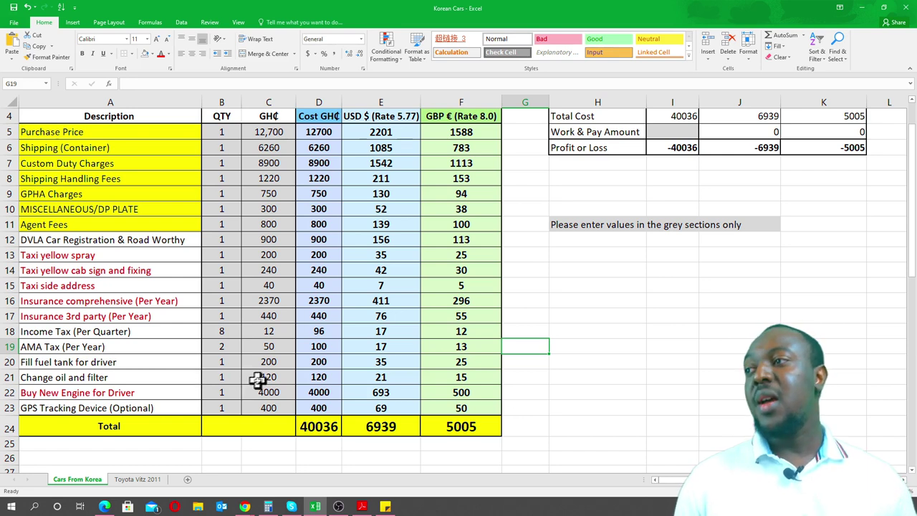
Step: Examine the GH₵ costs for filling the fuel tank, oil and filter change, new engine and GPS tracking device
left_click(277, 366)
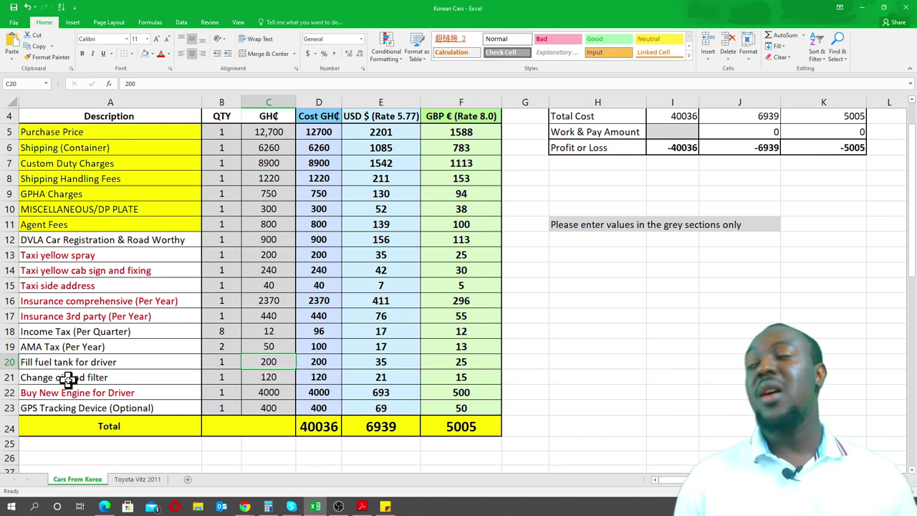
left_click(283, 376)
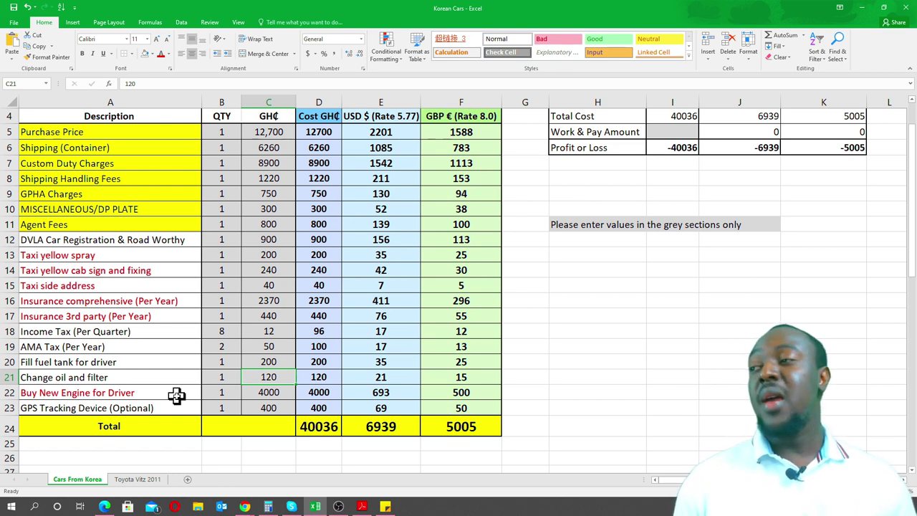
left_click(284, 393)
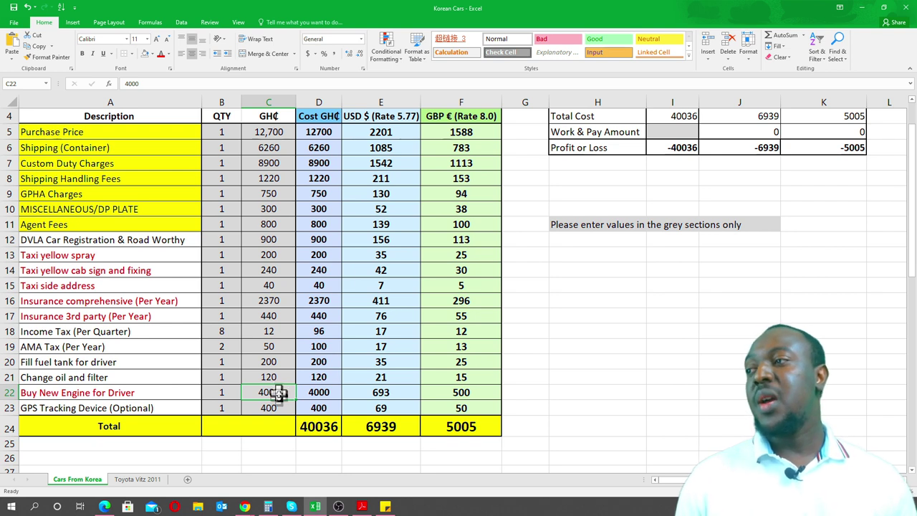
left_click(276, 409)
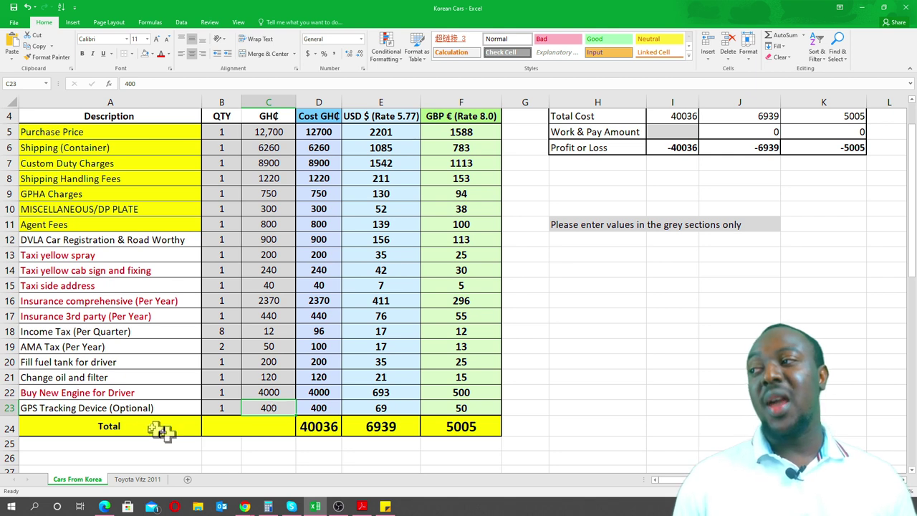
left_click(320, 406)
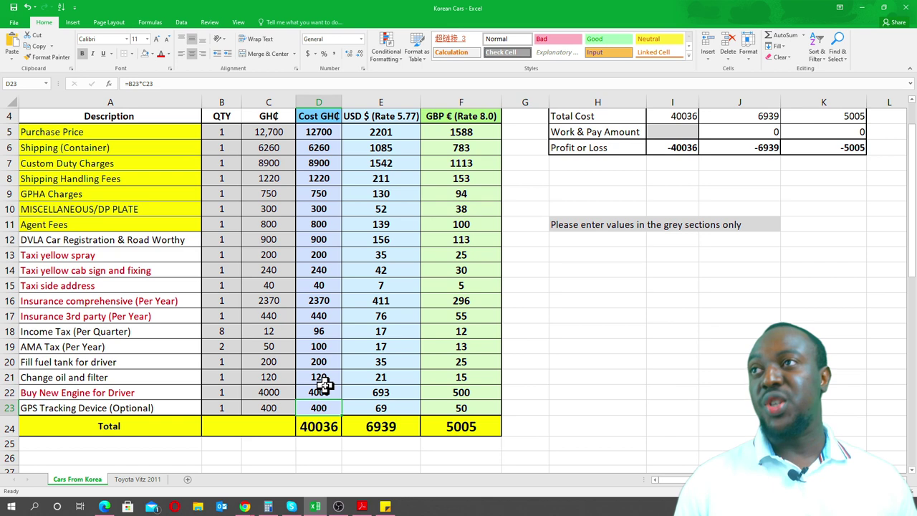
Step: Enter 55000 as the GH₵ Work & Pay Amount in the 2011 Kia Morning/Picanto profit and loss table
scroll(372, 334, "up", 1)
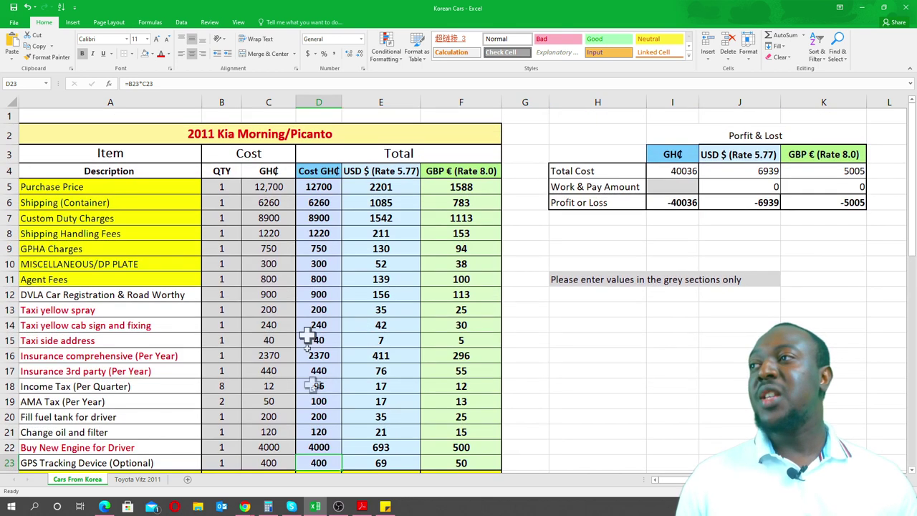
left_click(673, 186)
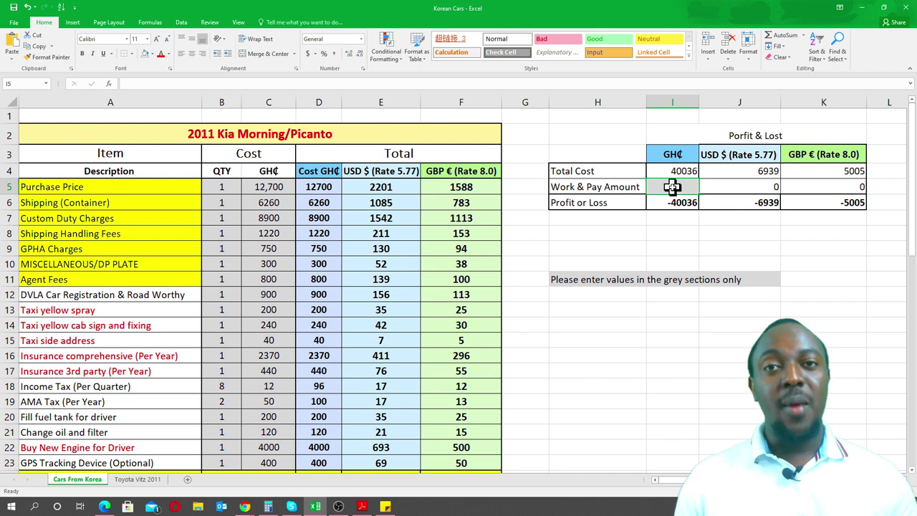
type("55000")
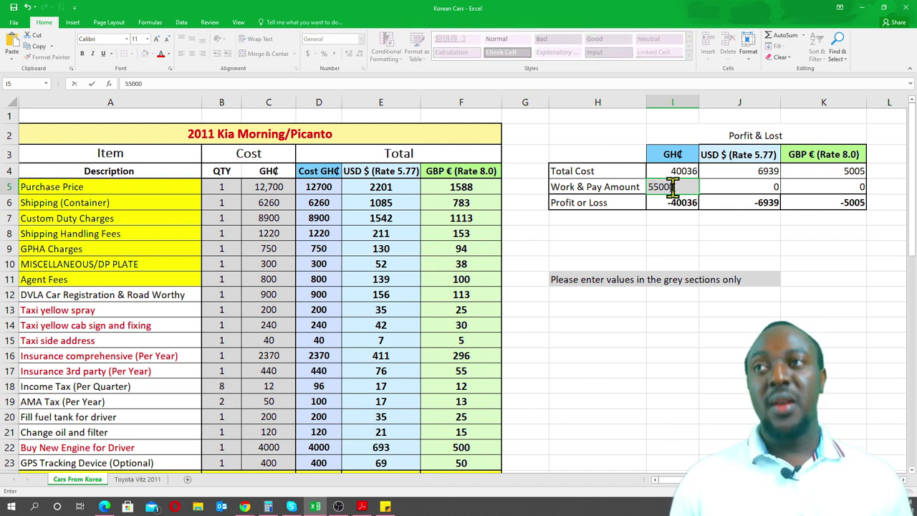
left_click(668, 237)
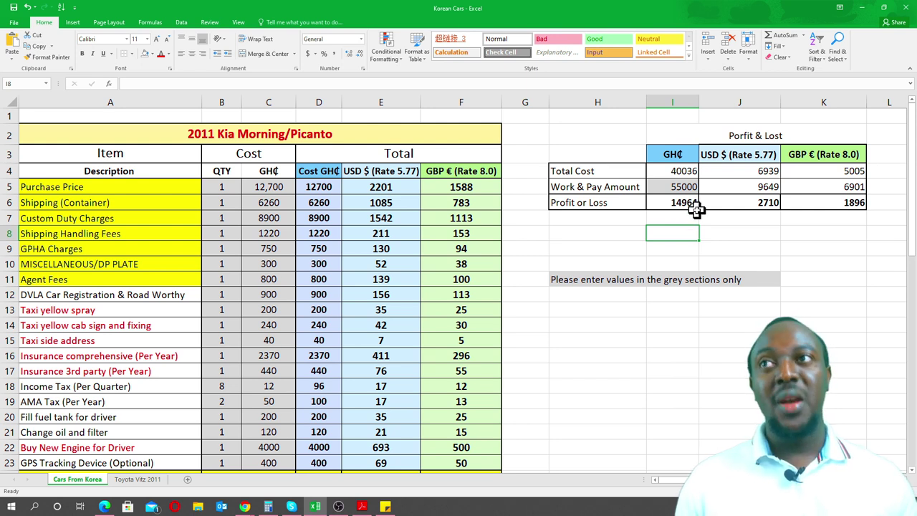
Step: Review the 2011 car's Profit or Loss in GH₵, USD and GBP against the total cost
left_click(762, 204)
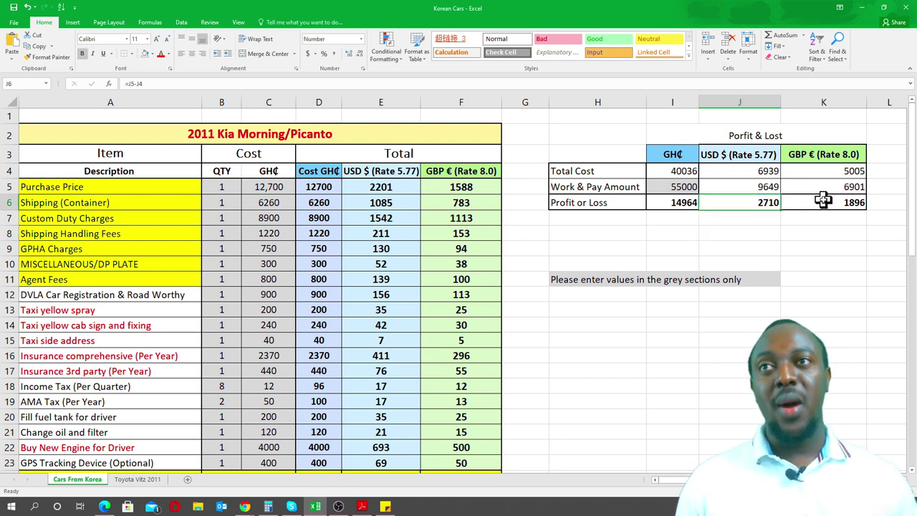
left_click(824, 202)
left_click(681, 205)
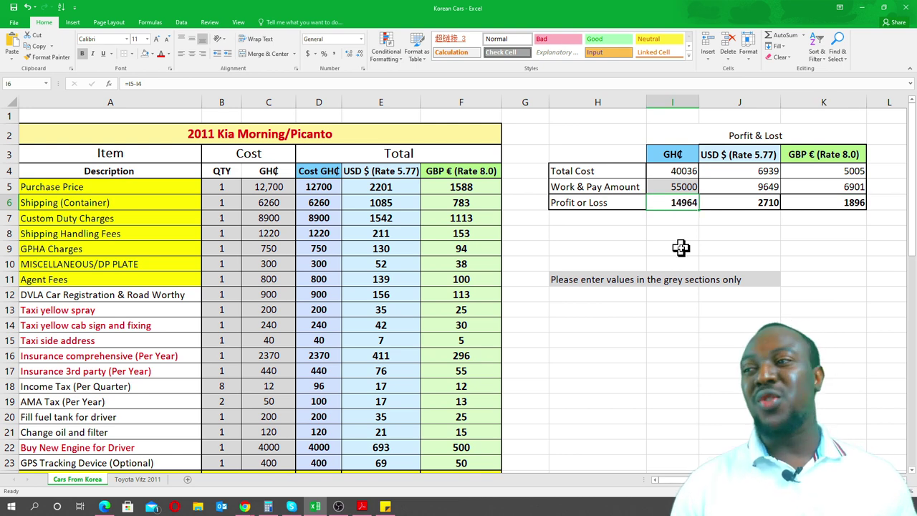
scroll(680, 248, "down", 2)
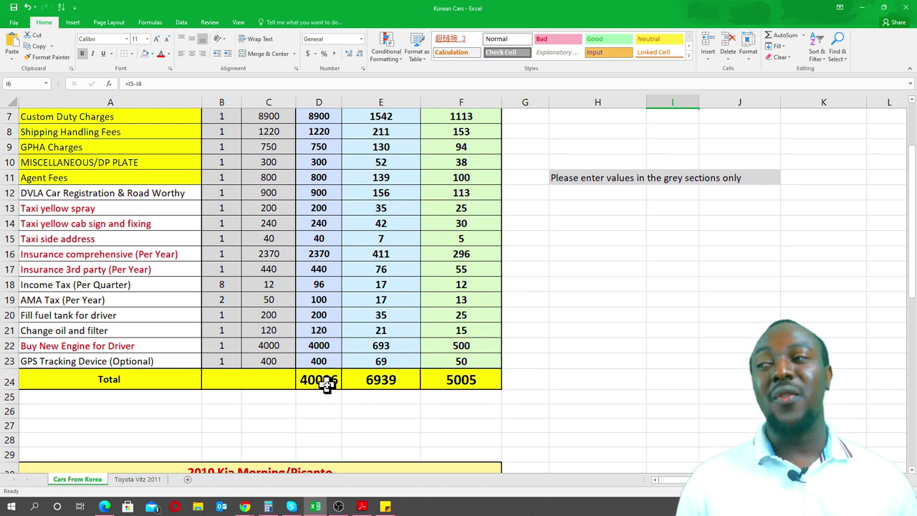
scroll(541, 395, "up", 2)
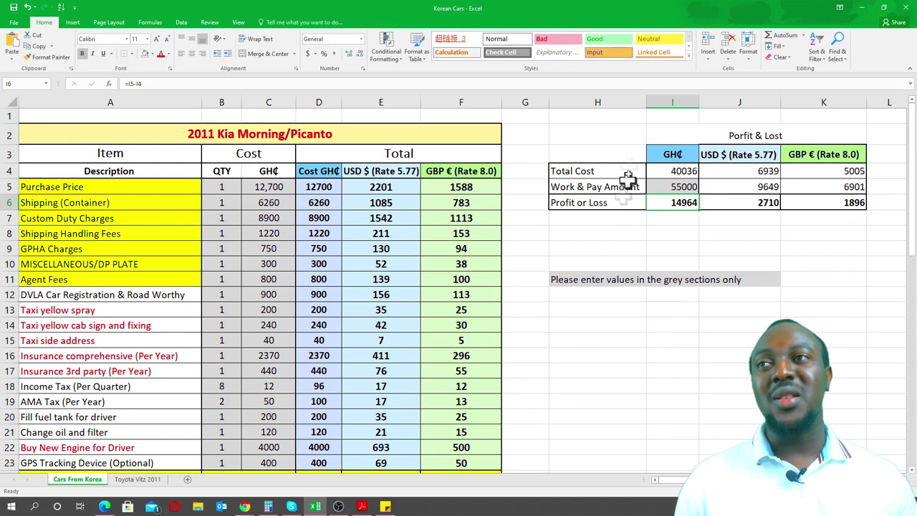
Step: Try a GH₵ Work & Pay Amount of 60,000 for the 2011 Kia Morning/Picanto
left_click(674, 185)
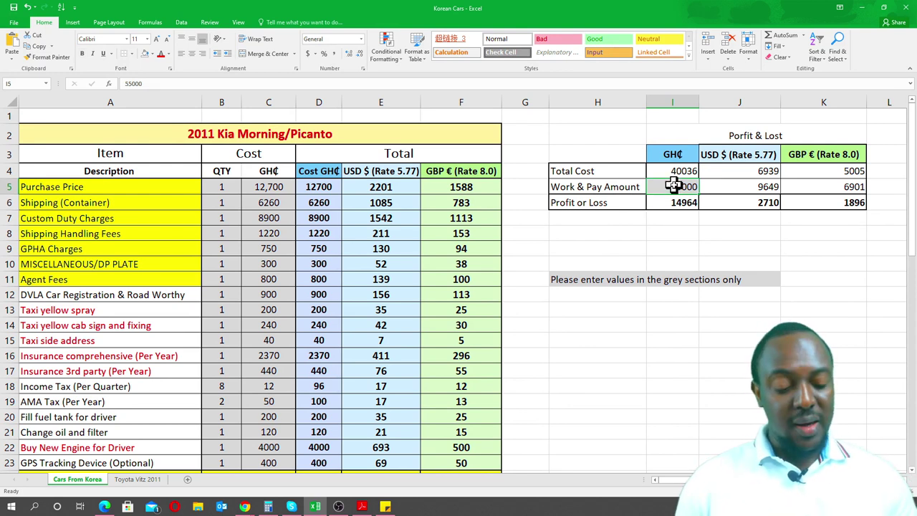
type("60,")
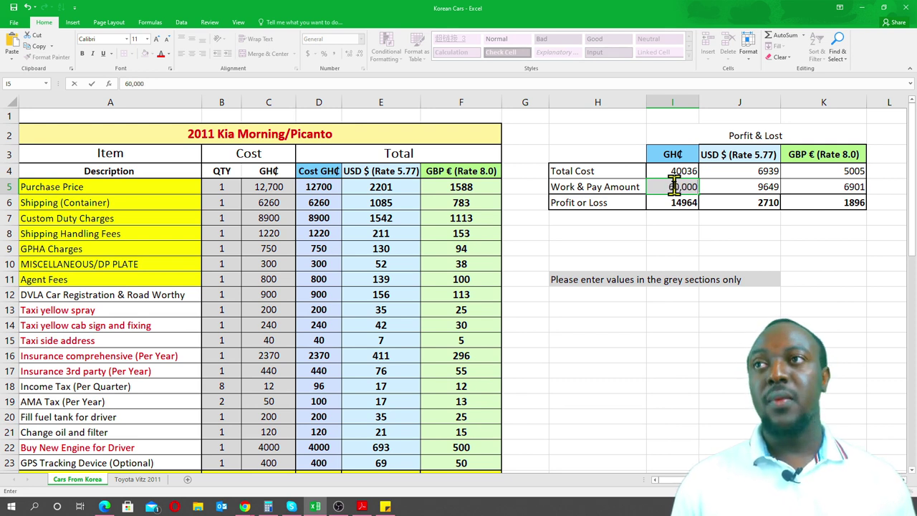
type("000")
left_click(731, 262)
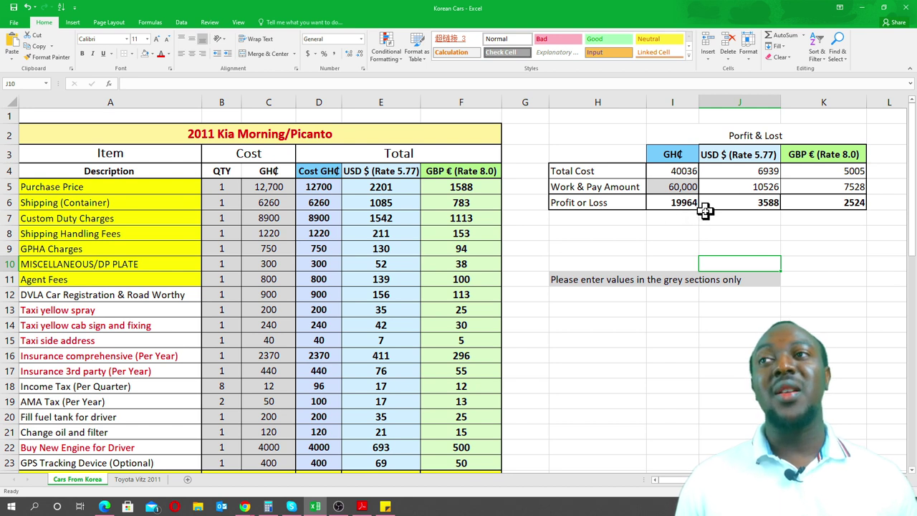
Step: Set the 2011 Kia Morning/Picanto's GH₵ Work & Pay Amount back to 55000
left_click(676, 187)
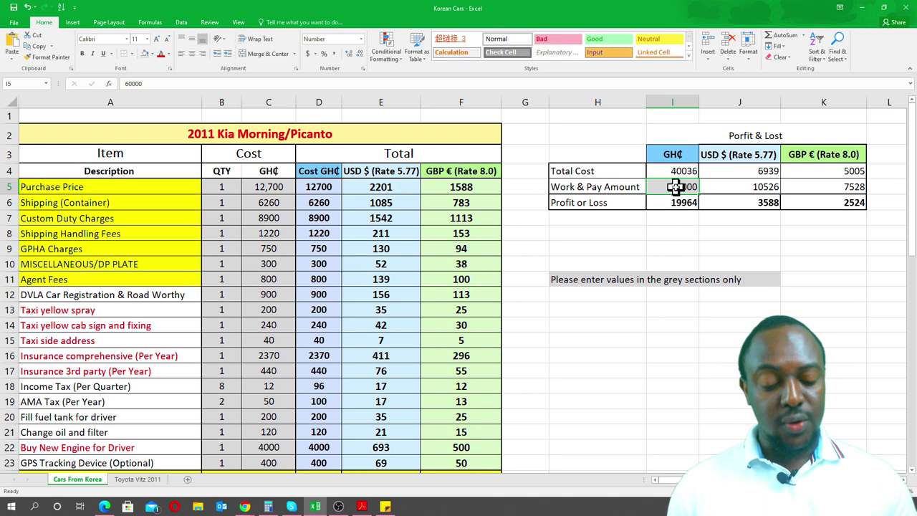
key("BackSpace")
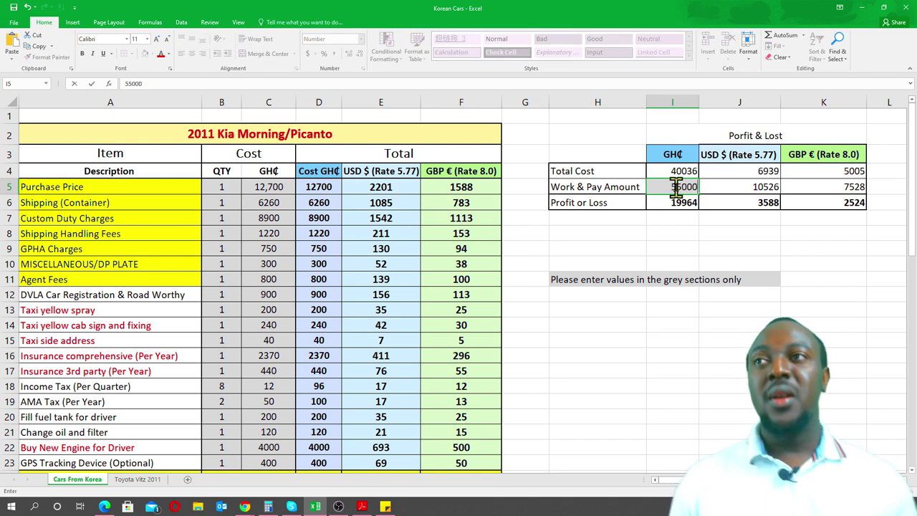
left_click(686, 249)
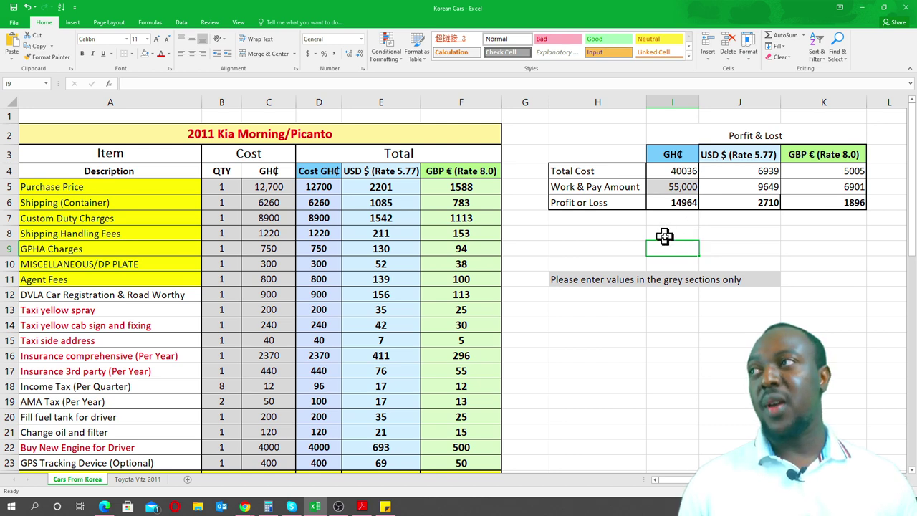
Step: Look over the 2010 Kia Morning/Picanto cost table, including its Custom Duty Charges (Over Age Car) item
scroll(665, 238, "down", 9)
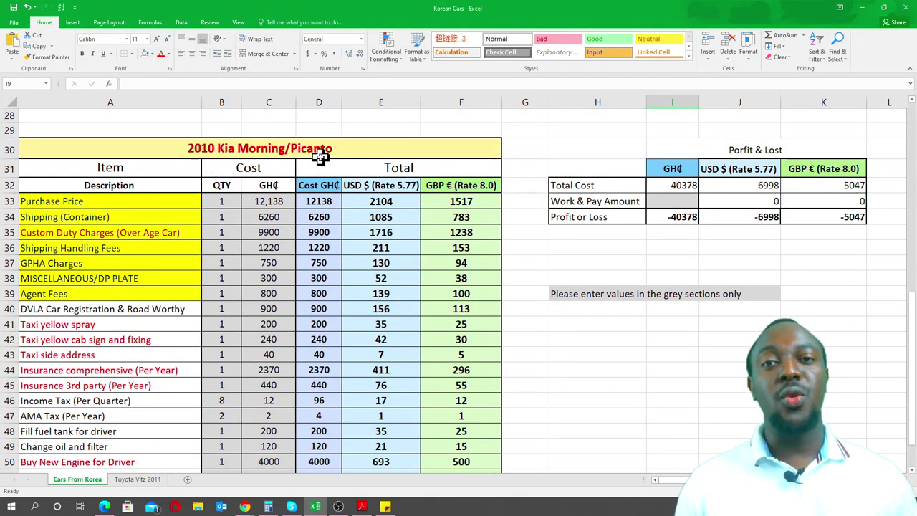
scroll(321, 156, "up", 9)
scroll(319, 205, "down", 10)
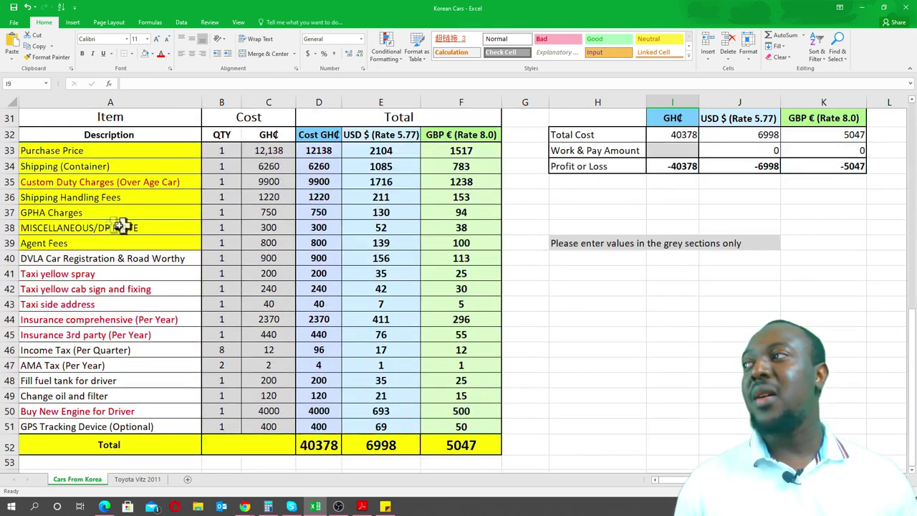
left_click(122, 182)
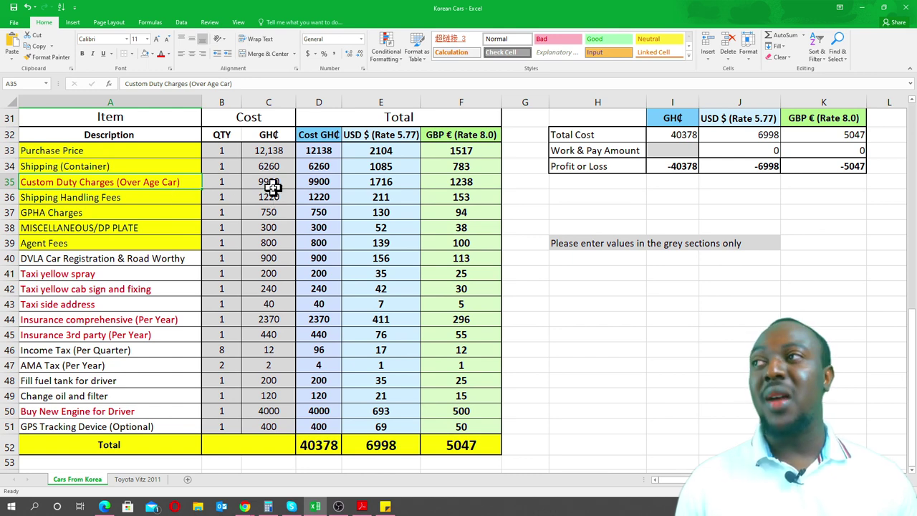
scroll(273, 186, "up", 4)
left_click(224, 289)
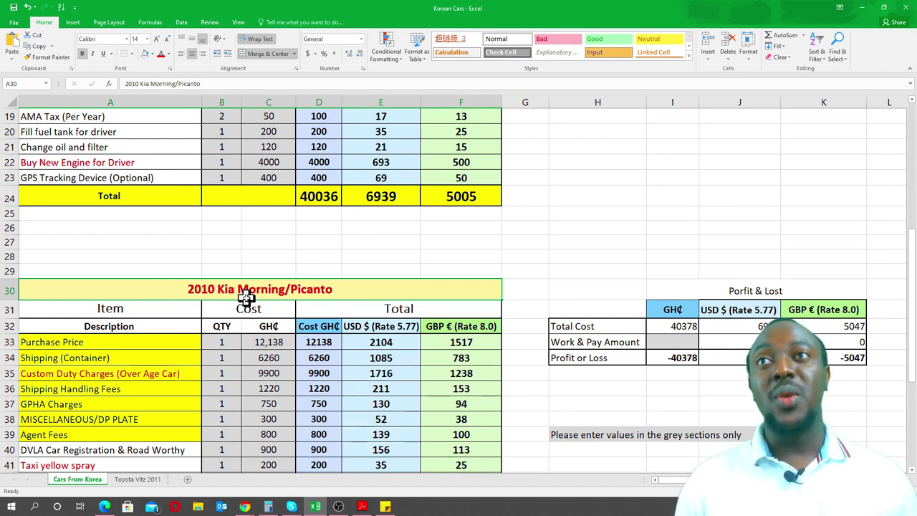
Step: Compare the GH₵ custom duty charges of the 2011 Kia Morning/Picanto with the over-age charges of the 2010 model
scroll(252, 294, "down", 4)
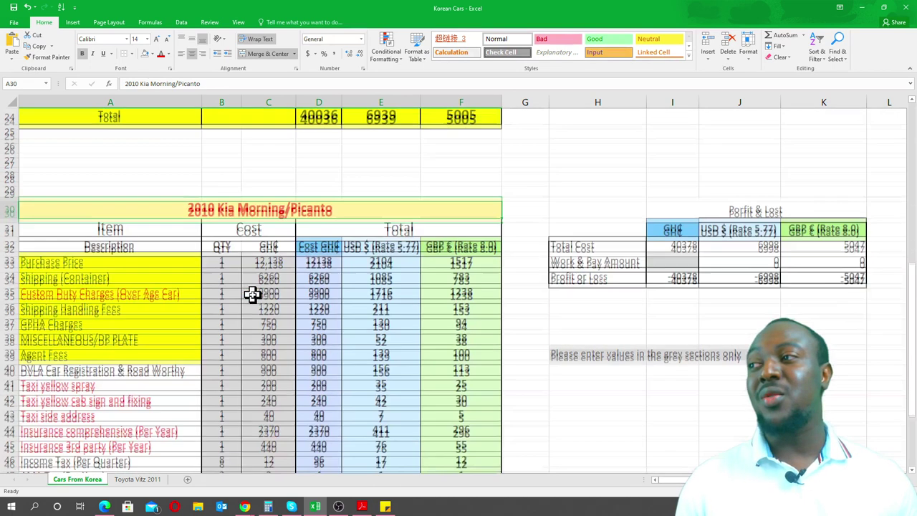
scroll(269, 312, "up", 7)
scroll(270, 314, "up", 2)
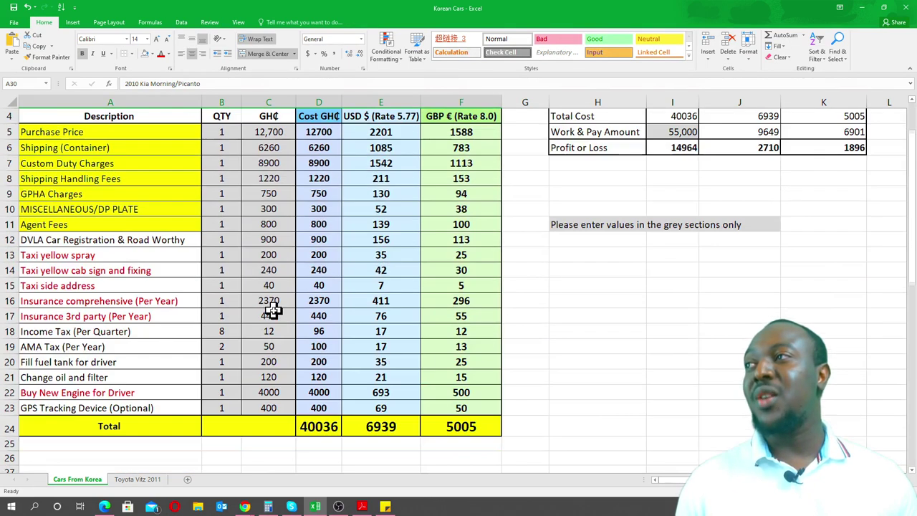
left_click(267, 164)
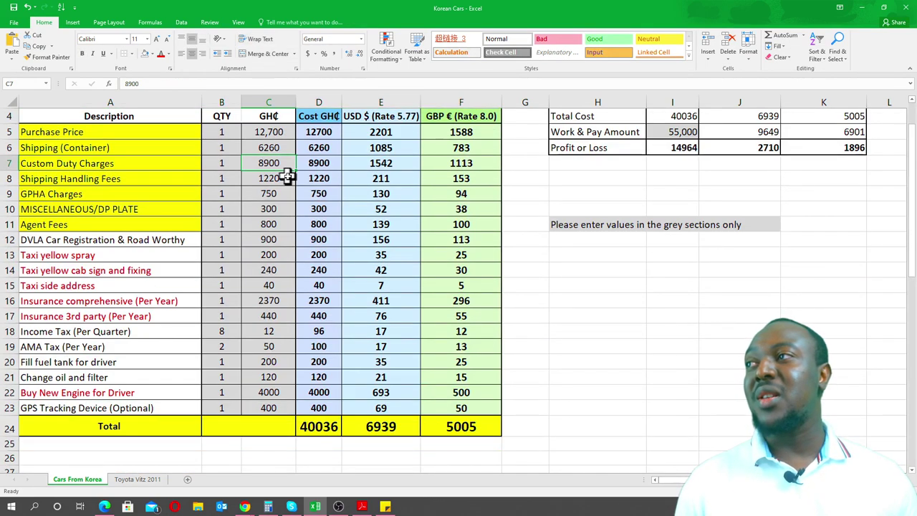
scroll(284, 280, "down", 4)
scroll(284, 281, "down", 2)
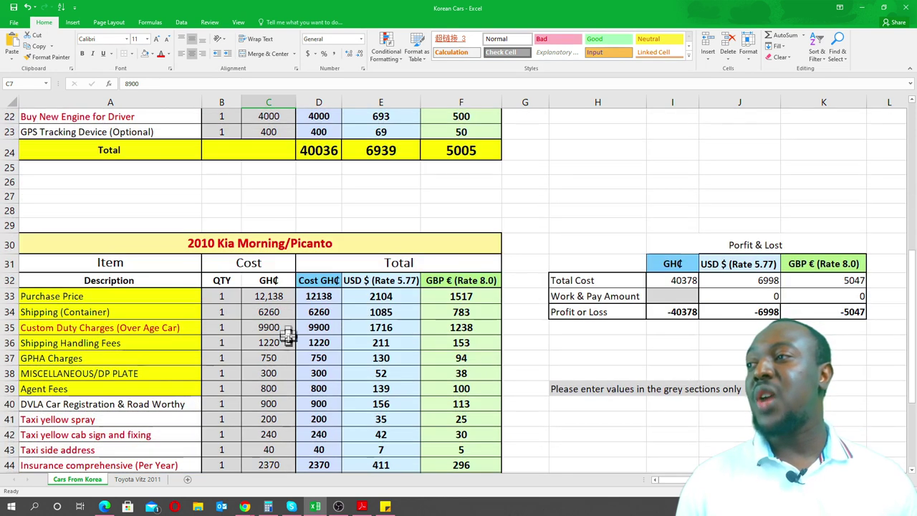
left_click(272, 342)
left_click(279, 324)
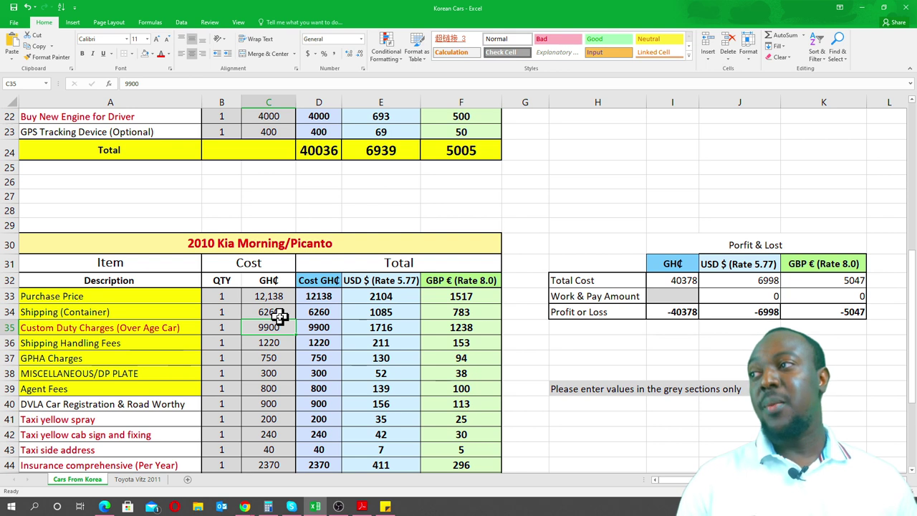
Step: Check the 2010 model's purchase price and compare the total GH₵ costs of the 2010 and 2011 cars
left_click(276, 296)
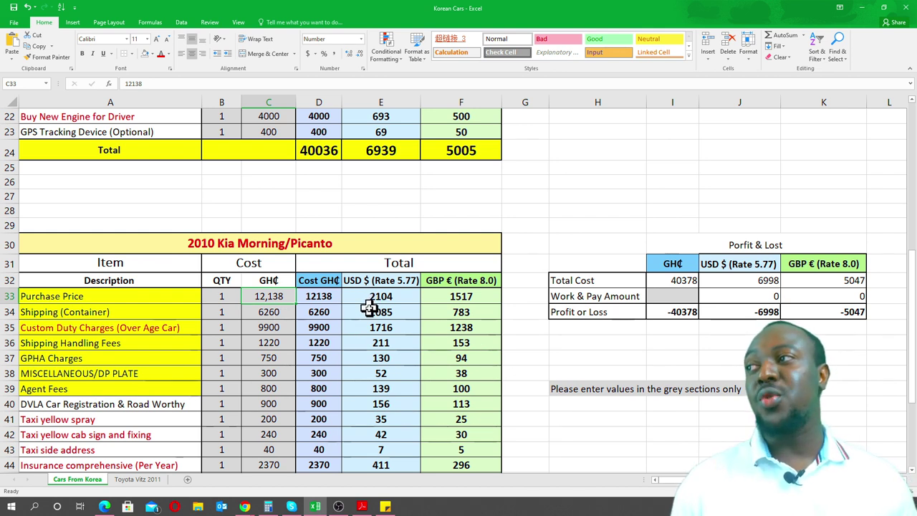
scroll(369, 308, "up", 3)
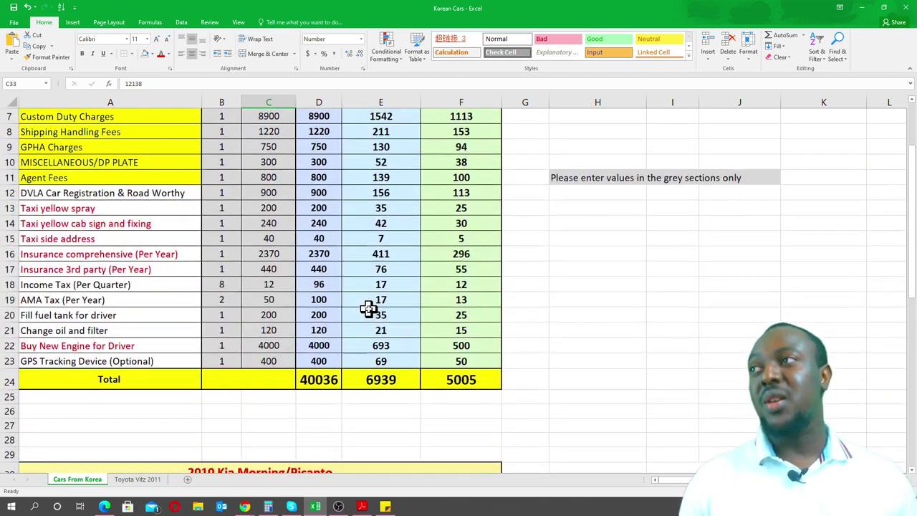
scroll(369, 308, "down", 10)
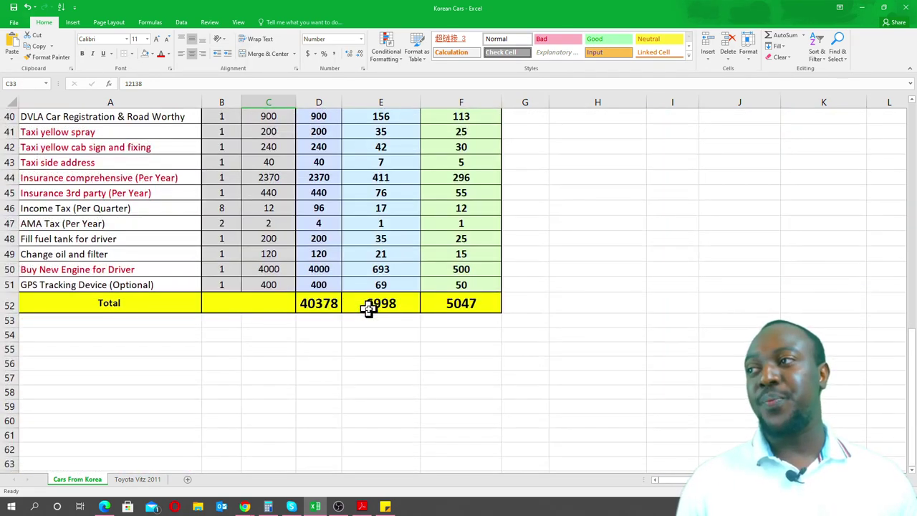
left_click(323, 308)
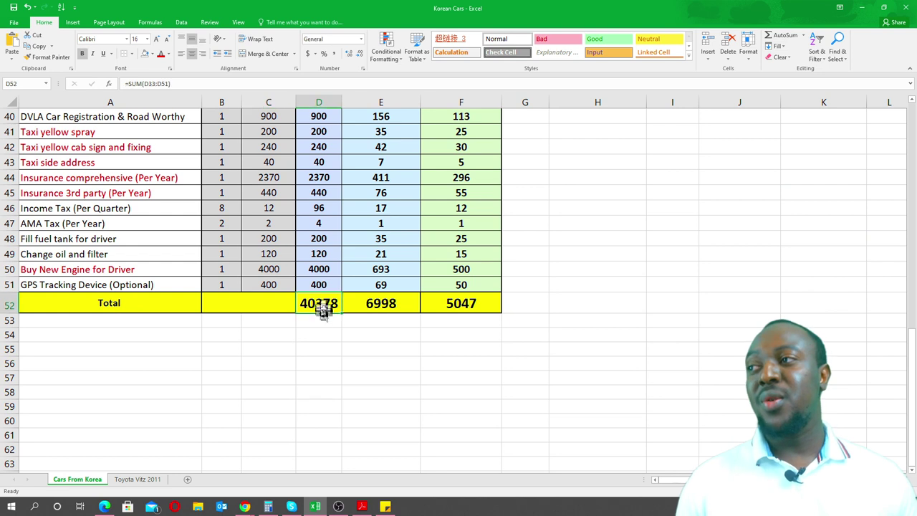
scroll(331, 320, "up", 7)
left_click(328, 198)
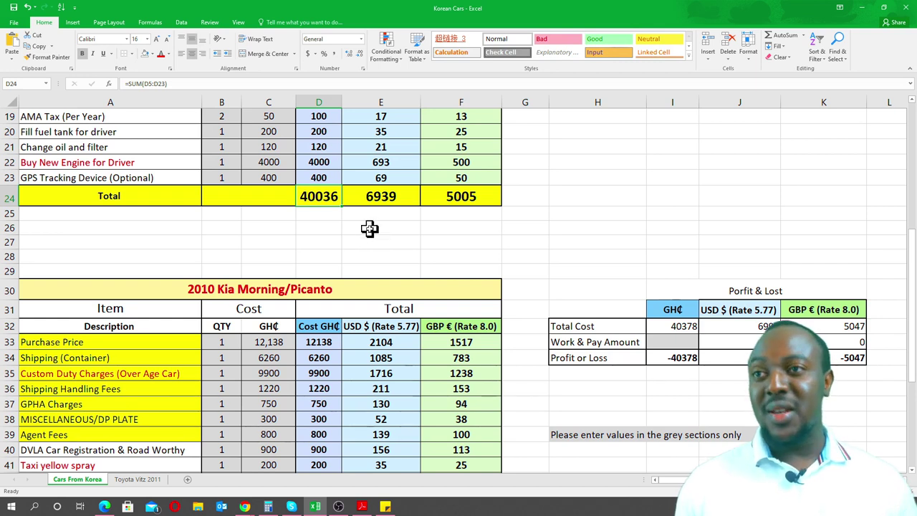
scroll(368, 228, "up", 6)
left_click(198, 133)
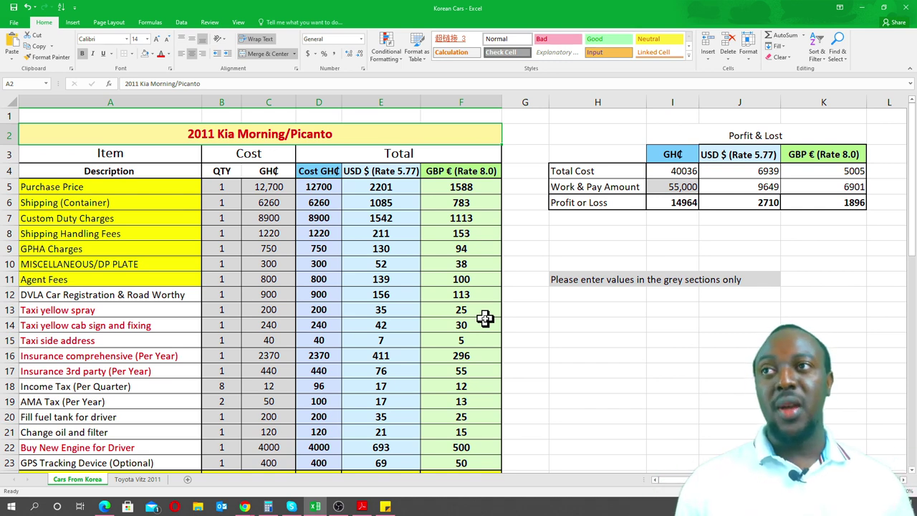
Step: Enter 55000 as the GH₵ Work & Pay Amount in the 2010 Kia Morning/Picanto profit and loss table
scroll(485, 319, "down", 7)
left_click(681, 284)
left_click(681, 296)
type("55000")
left_click(850, 373)
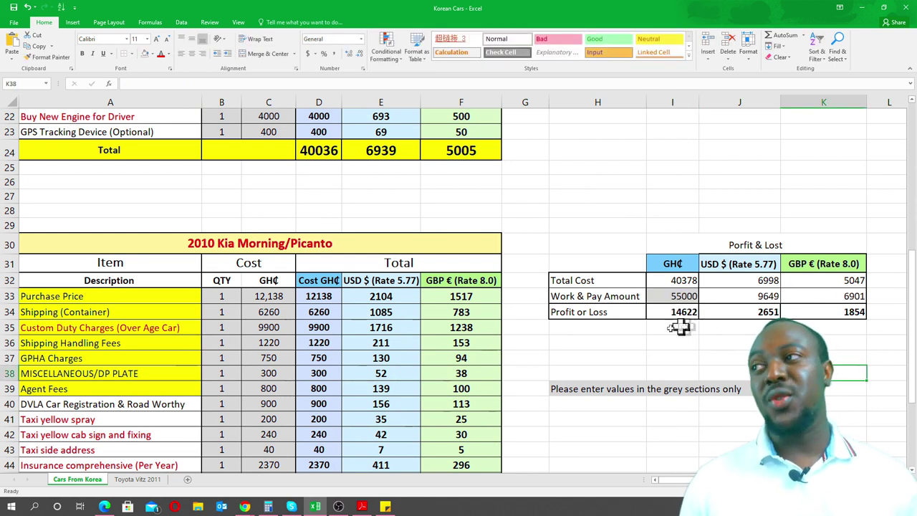
Step: Compare the 2010 model's profit or loss with the 2011 Kia Morning/Picanto profit and loss table
scroll(231, 256, "up", 6)
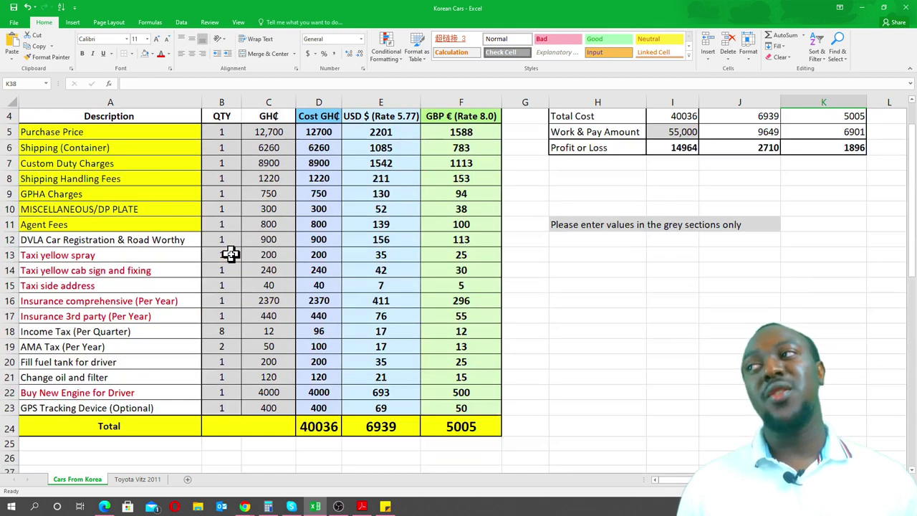
scroll(231, 255, "up", 1)
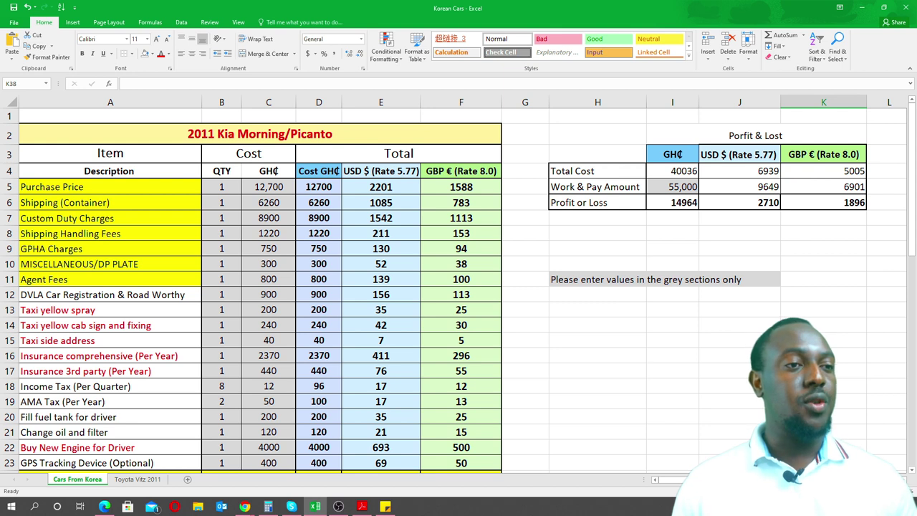
key("alt+Tab")
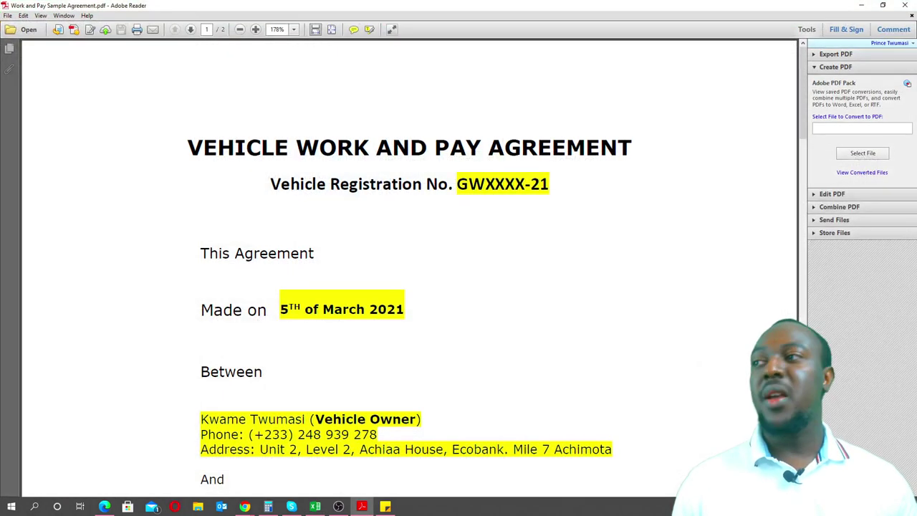
left_click(861, 5)
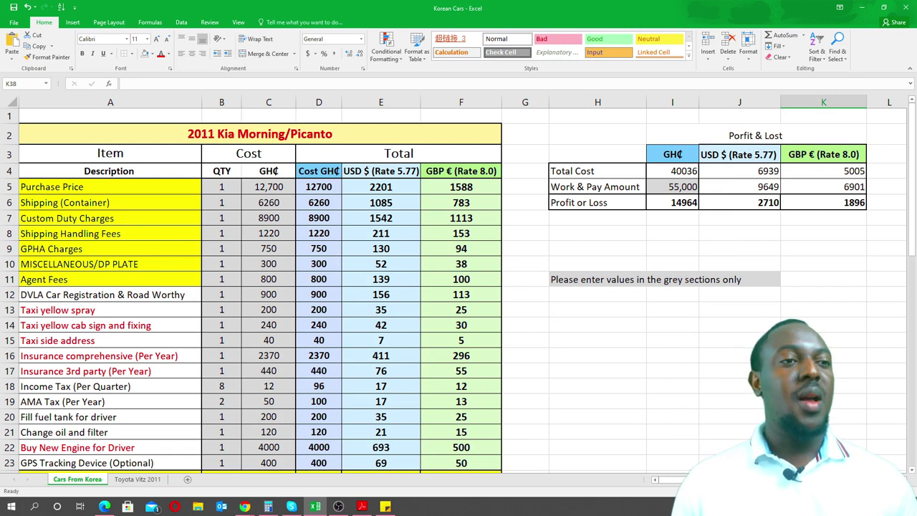
Step: Switch to the Work and Pay Sample Agreement in Adobe Reader and review its date, owner and driver details, and background clauses
key("alt+Tab")
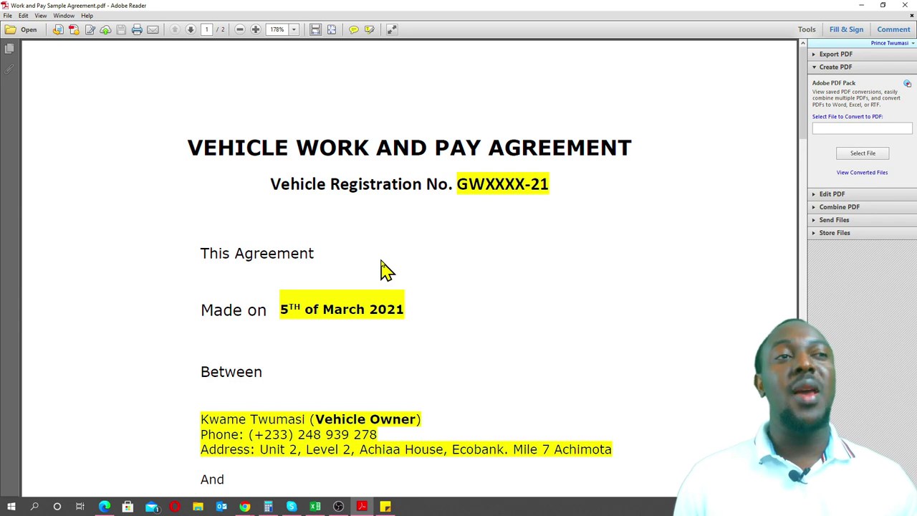
scroll(384, 266, "down", 2)
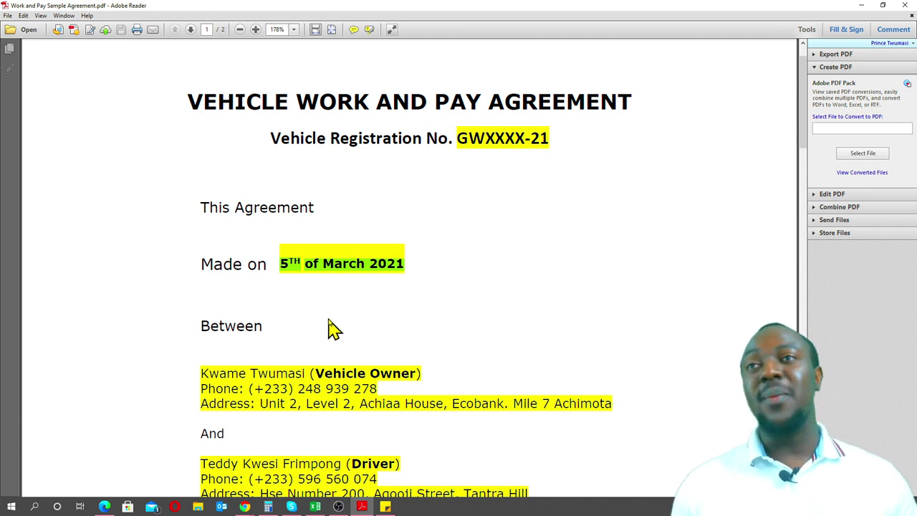
scroll(329, 324, "down", 2)
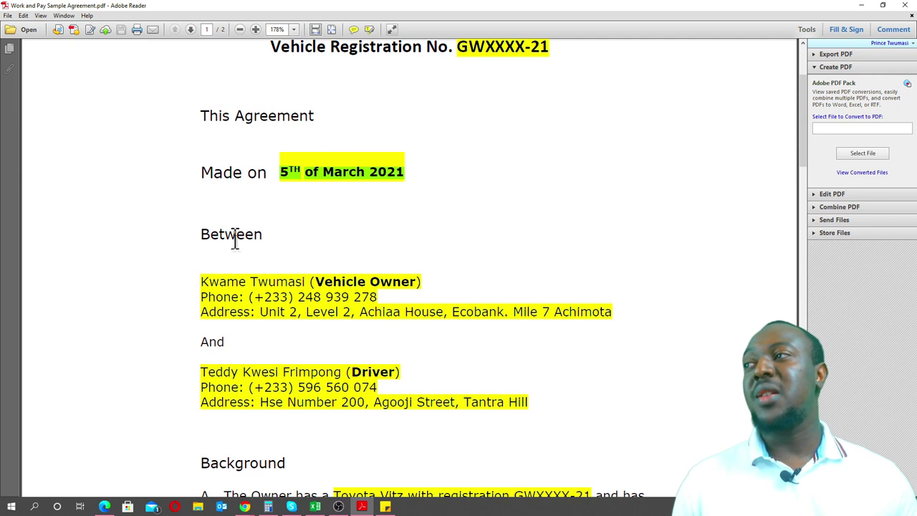
left_click_drag(201, 280, 641, 321)
scroll(511, 344, "down", 1)
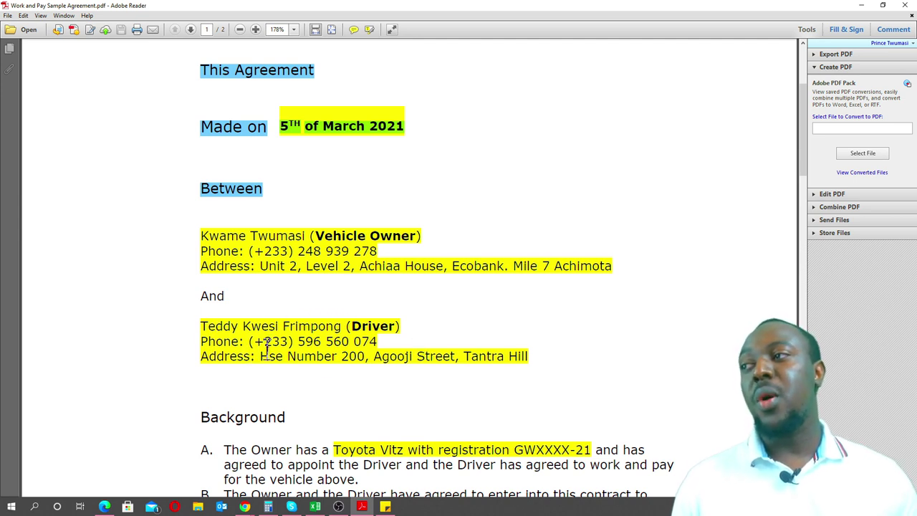
scroll(395, 356, "down", 4)
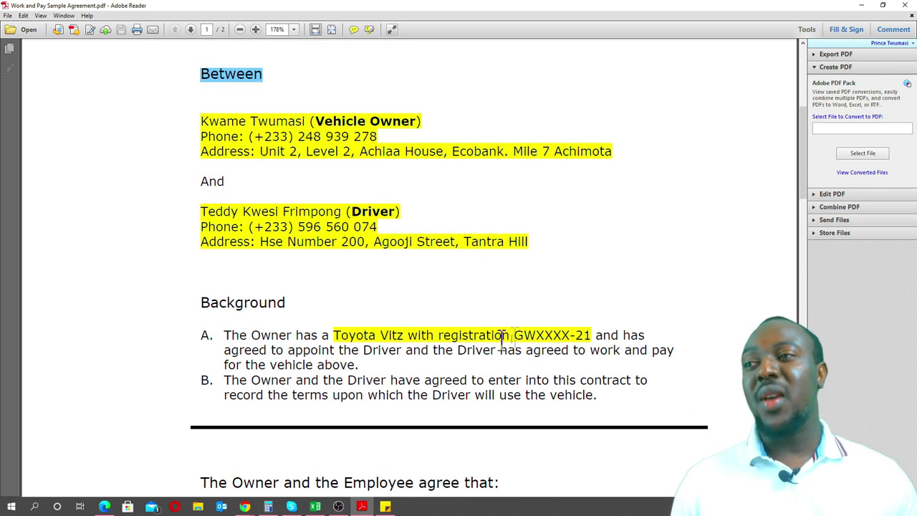
scroll(591, 340, "down", 10)
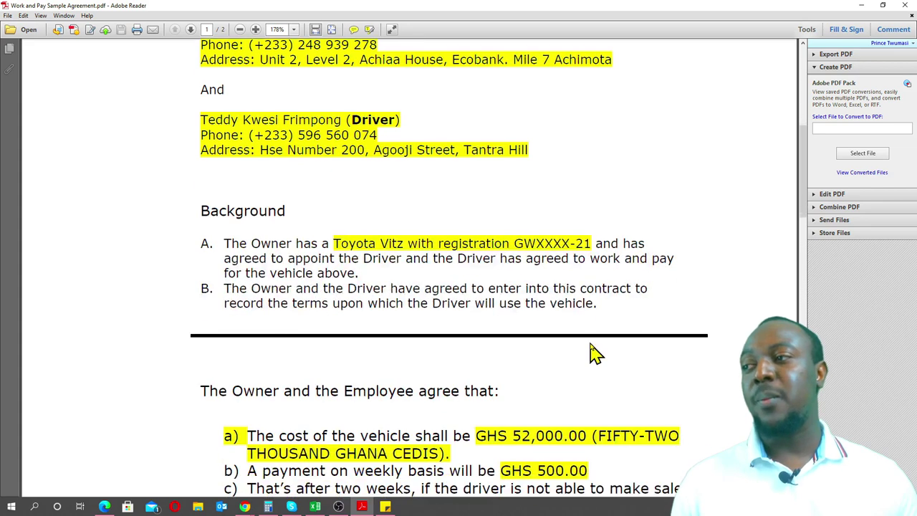
Step: Read the agreed vehicle cost and weekly payment in clauses a and b, marking the GHS amounts
scroll(590, 343, "down", 2)
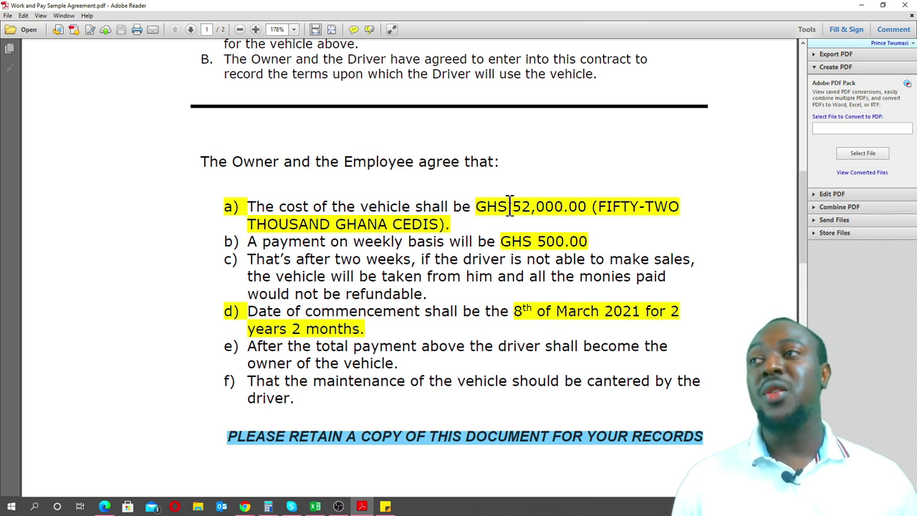
left_click_drag(511, 207, 533, 206)
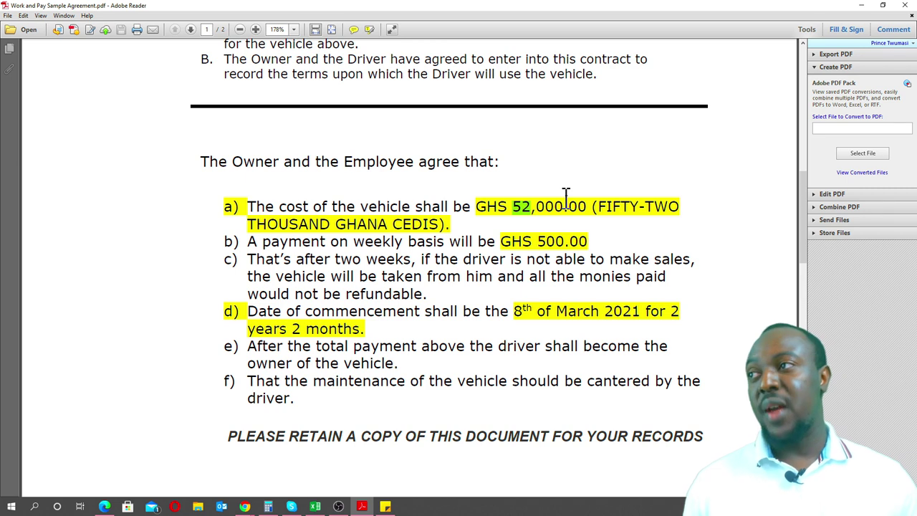
scroll(416, 269, "down", 1)
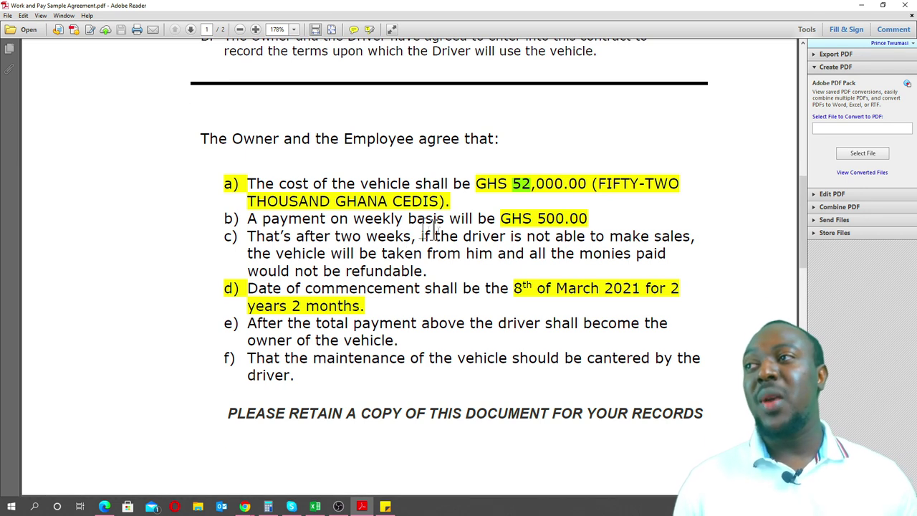
left_click_drag(557, 210, 557, 221)
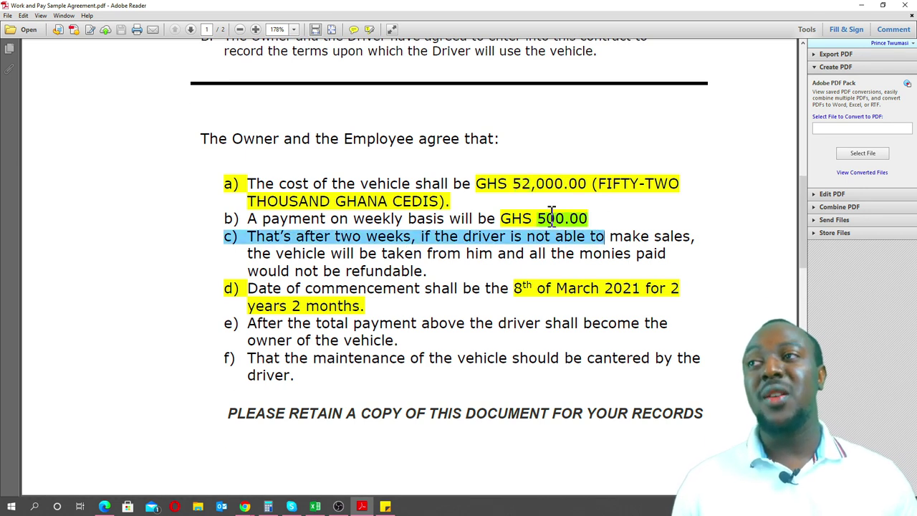
left_click(552, 209)
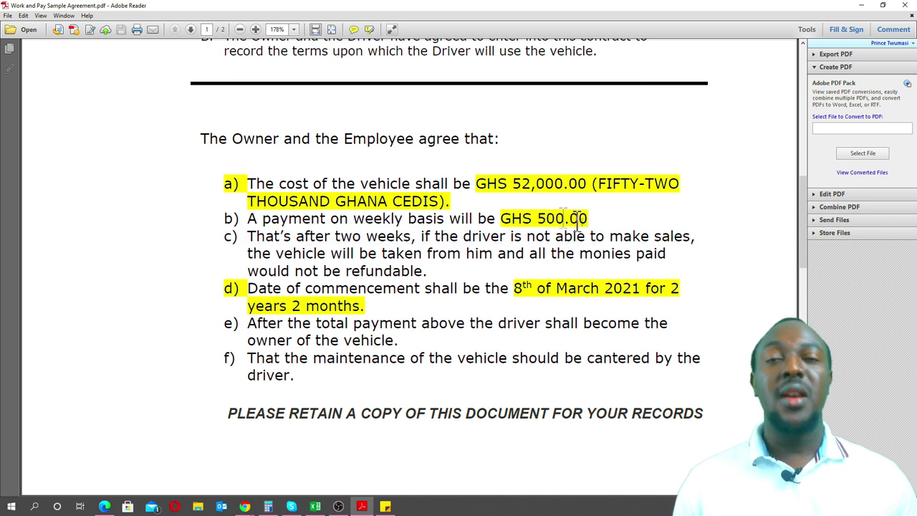
Step: Read the remaining agreement clauses on commencement, ownership, maintenance and document transfer, through clause g on page 2
scroll(601, 220, "down", 1)
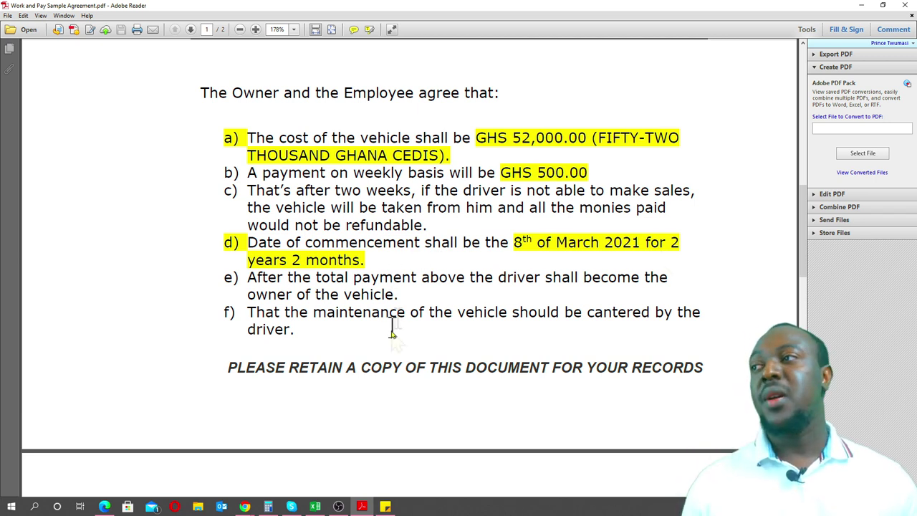
scroll(392, 331, "down", 1)
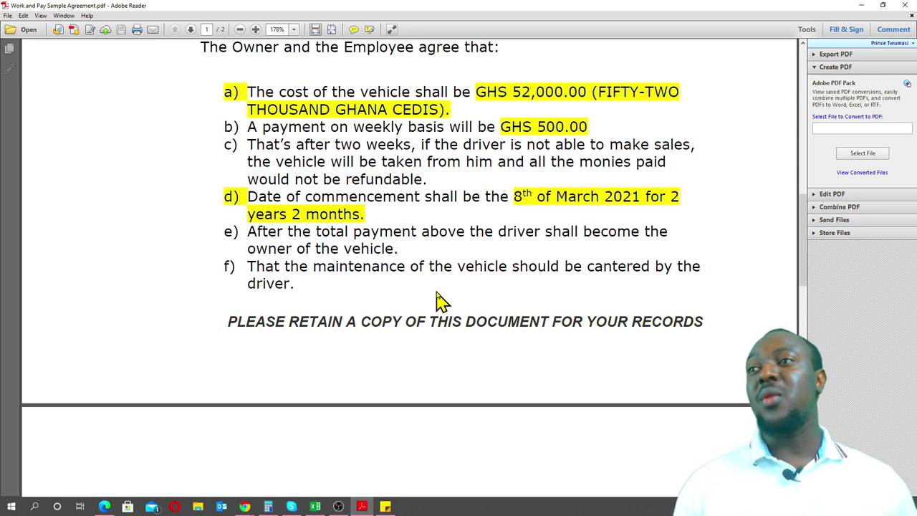
scroll(439, 297, "down", 6)
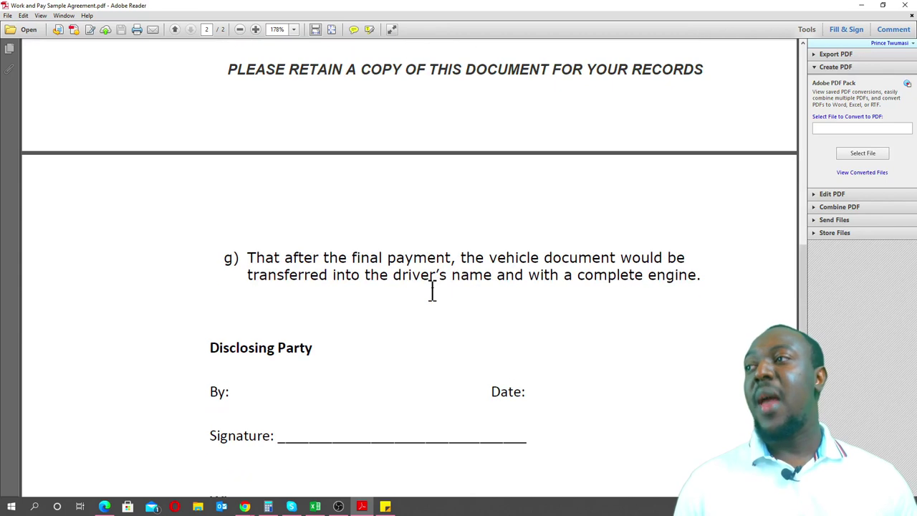
scroll(434, 297, "up", 3)
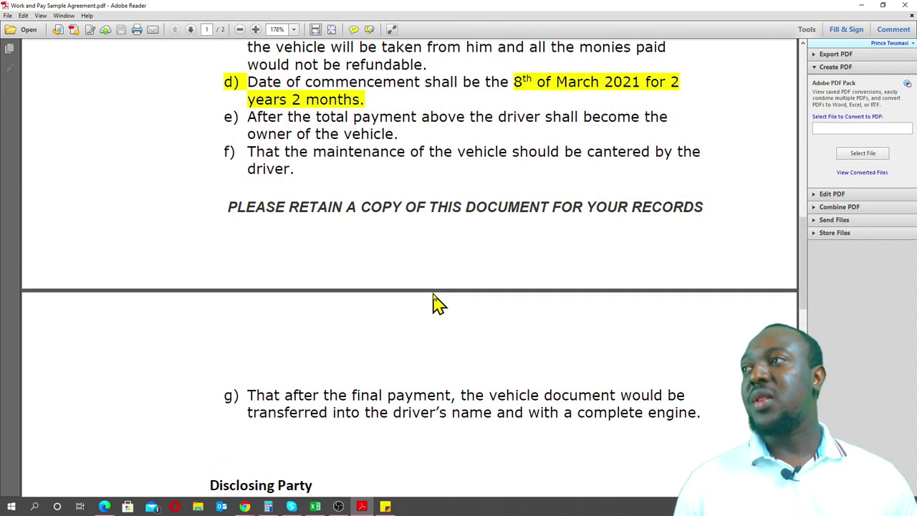
scroll(438, 304, "down", 2)
scroll(439, 304, "up", 2)
scroll(438, 303, "up", 2)
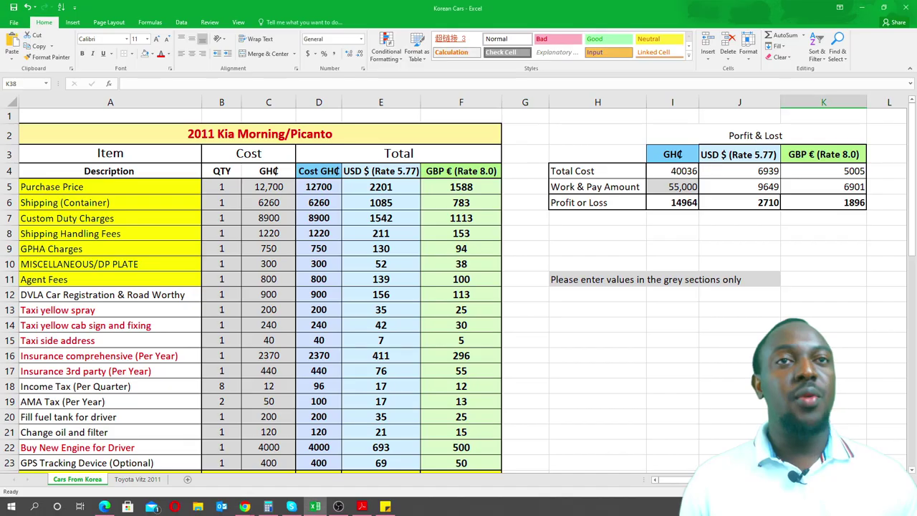
Step: Check the GH₵ total on the Toyota Vitz 2011 sheet and compare it with the Cars From Korea sheet
left_click(151, 483)
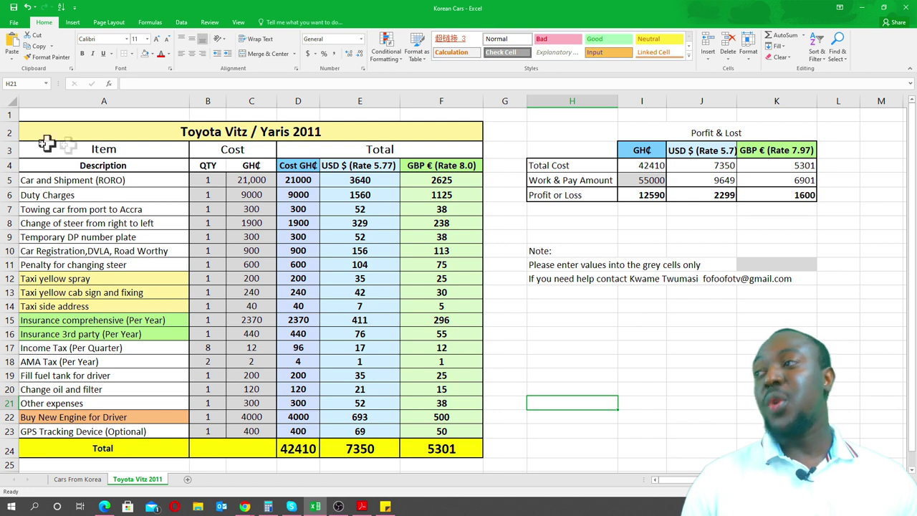
scroll(257, 316, "down", 1)
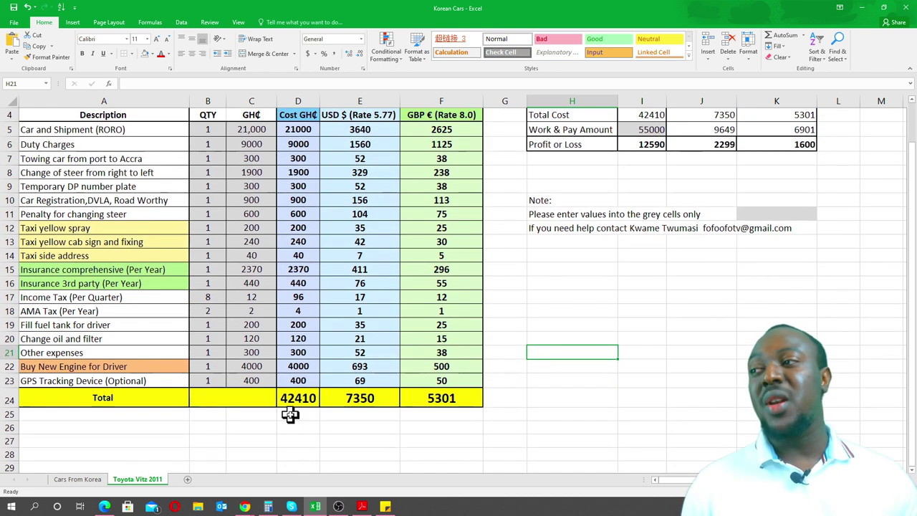
left_click(298, 402)
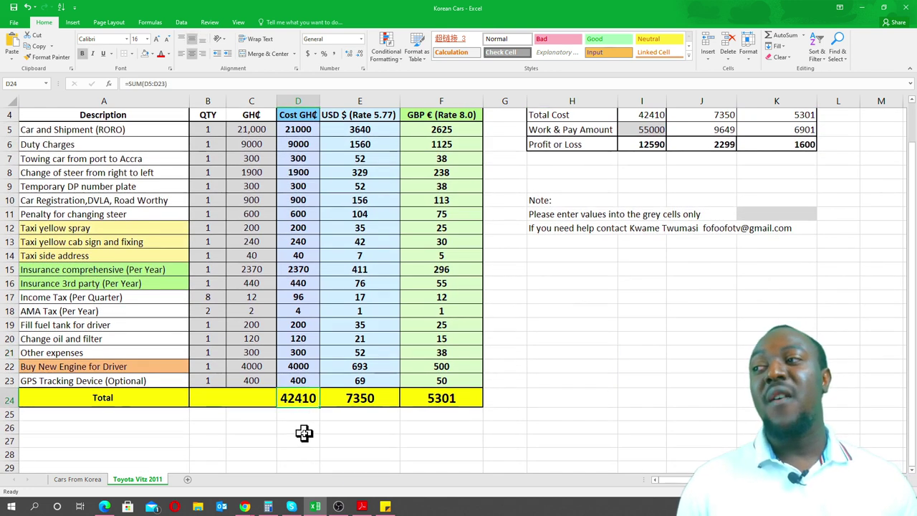
left_click(85, 480)
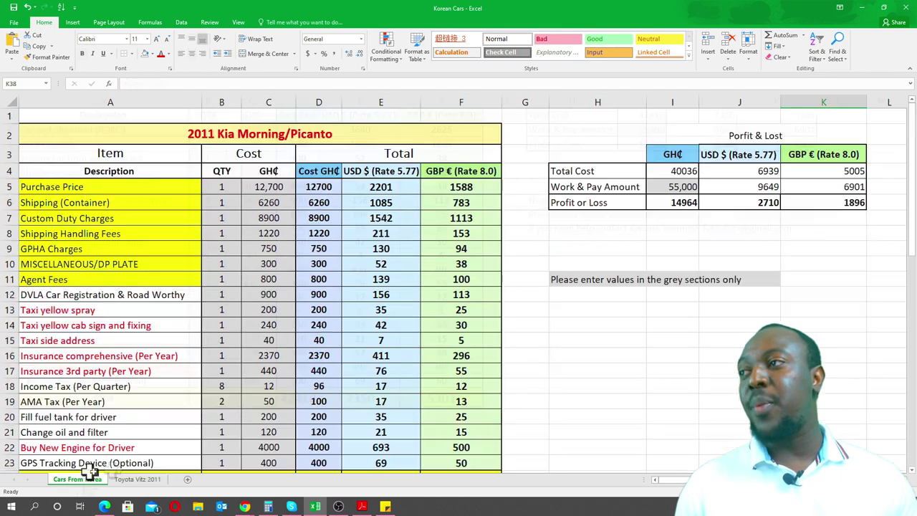
scroll(268, 401, "down", 2)
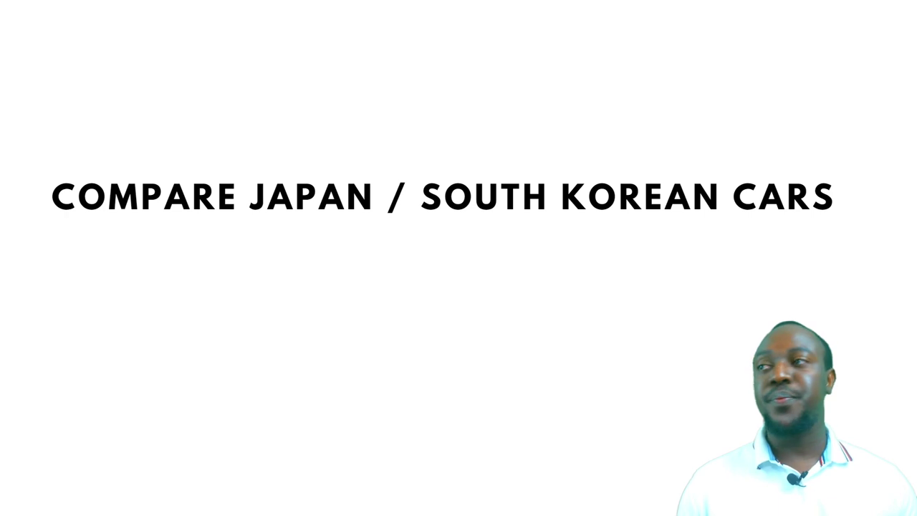
left_click(172, 270)
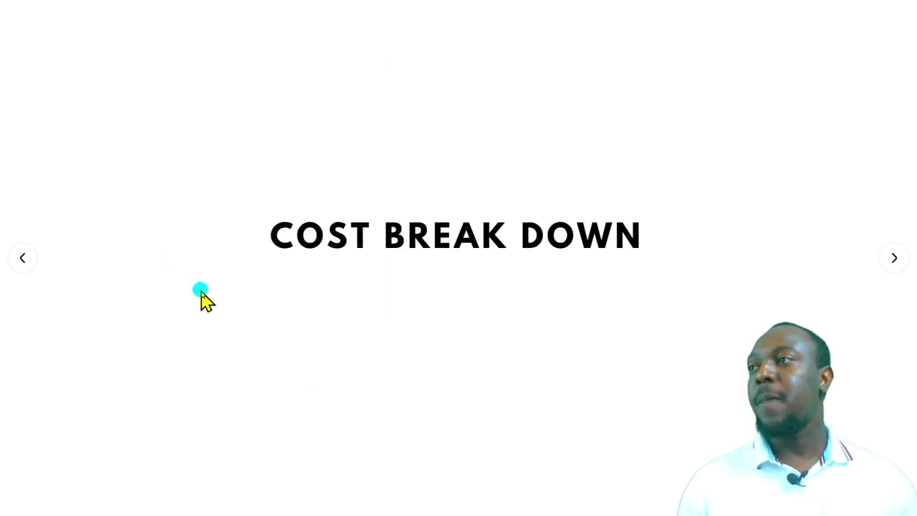
left_click(200, 293)
left_click(259, 298)
left_click(271, 301)
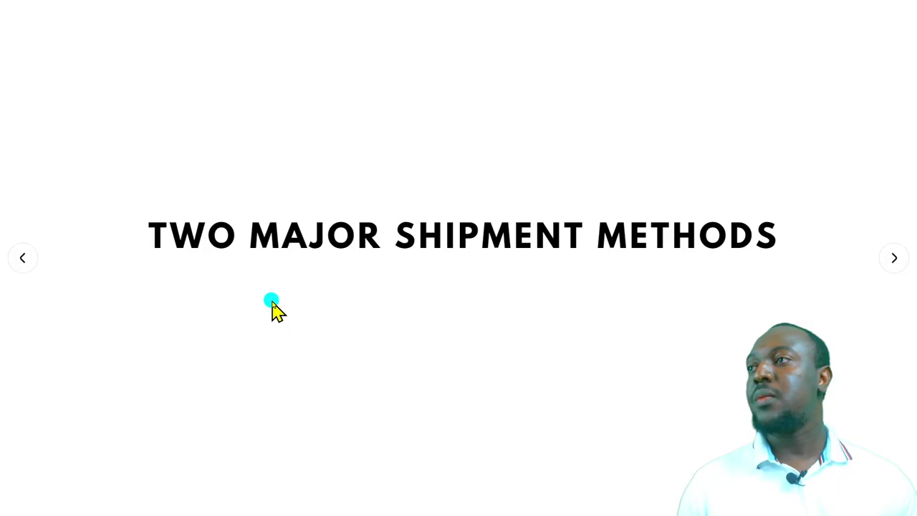
left_click(272, 302)
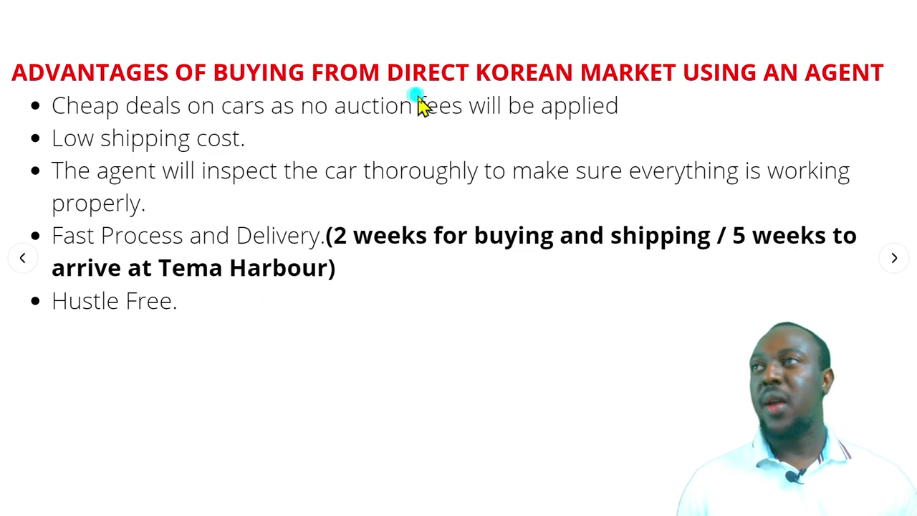